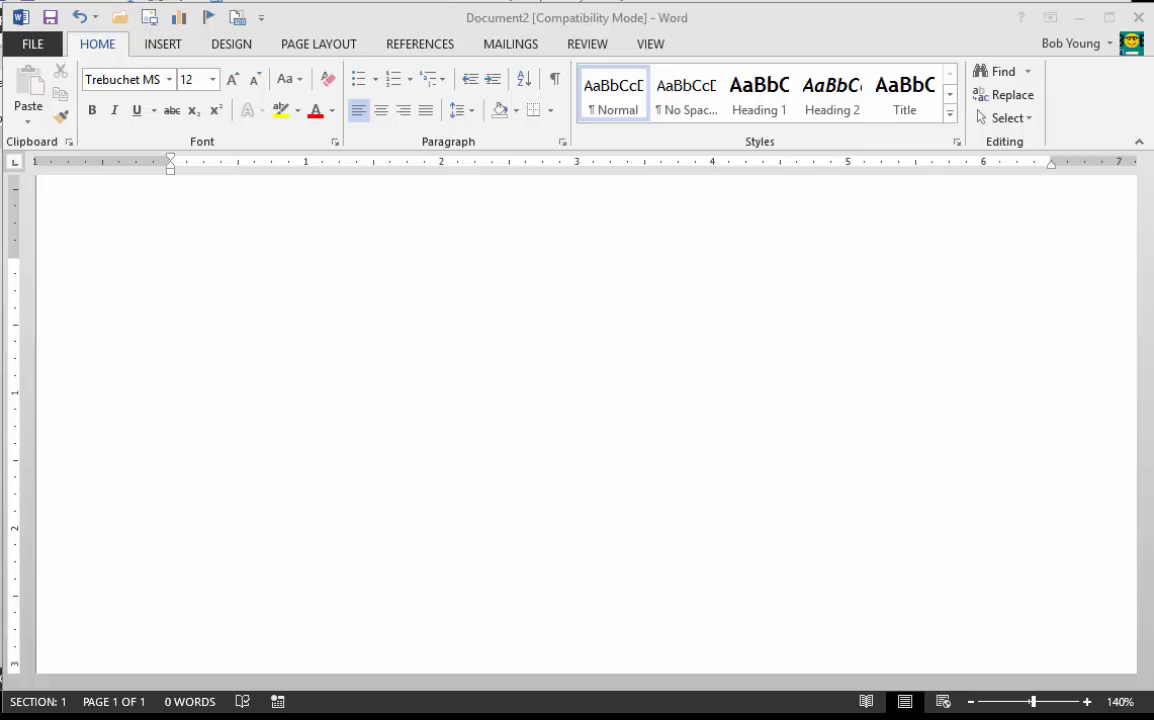
# Step: Enter the person's full name as the first line of the address block and start a new line
pyautogui.click(345, 391)
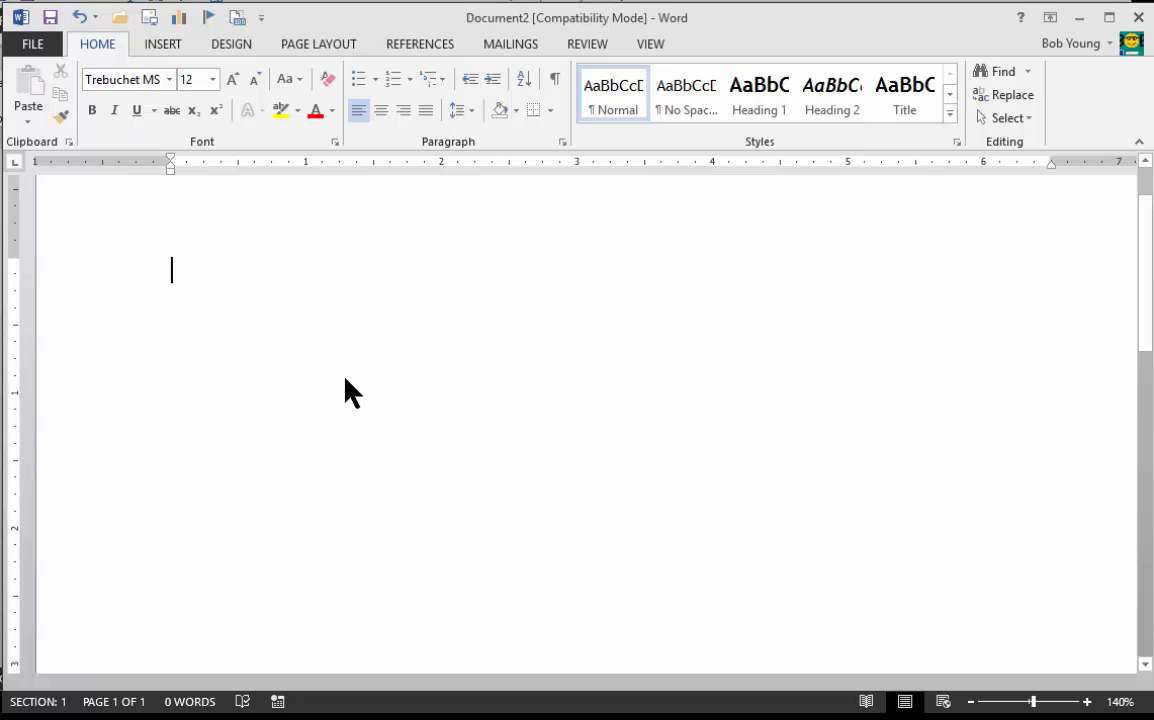
pyautogui.write('Ted.')
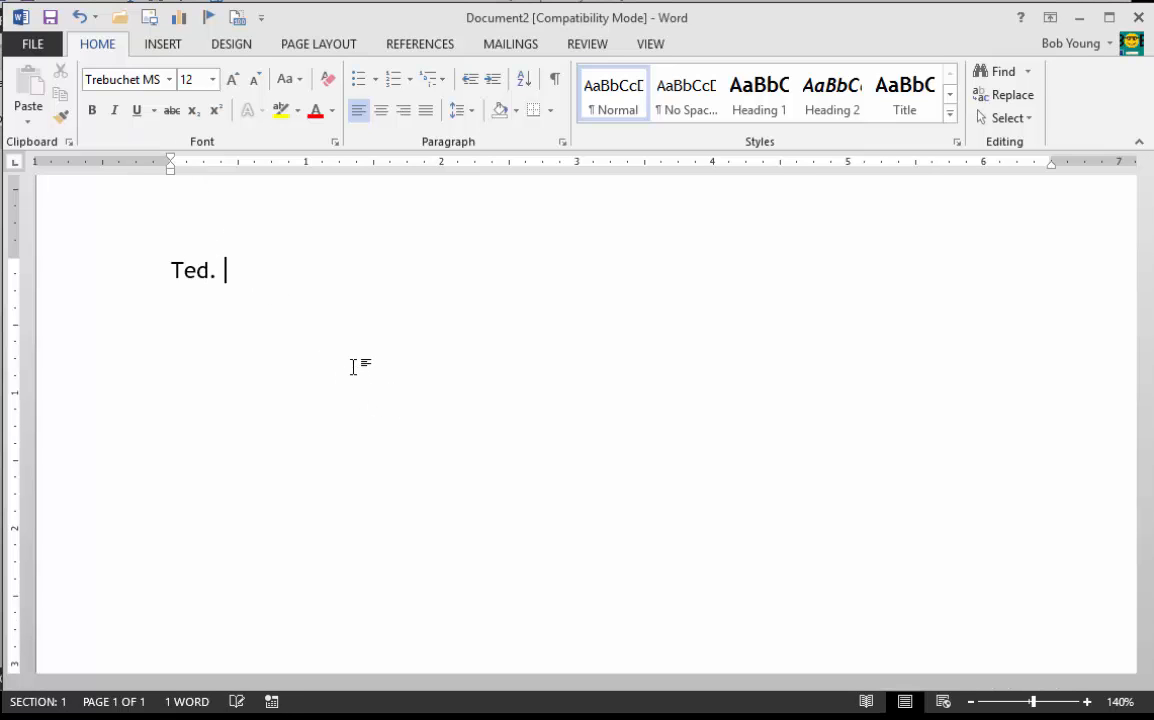
pyautogui.press('BackSpace')
pyautogui.press('BackSpace')
pyautogui.press('BackSpace')
pyautogui.write('d E. ')
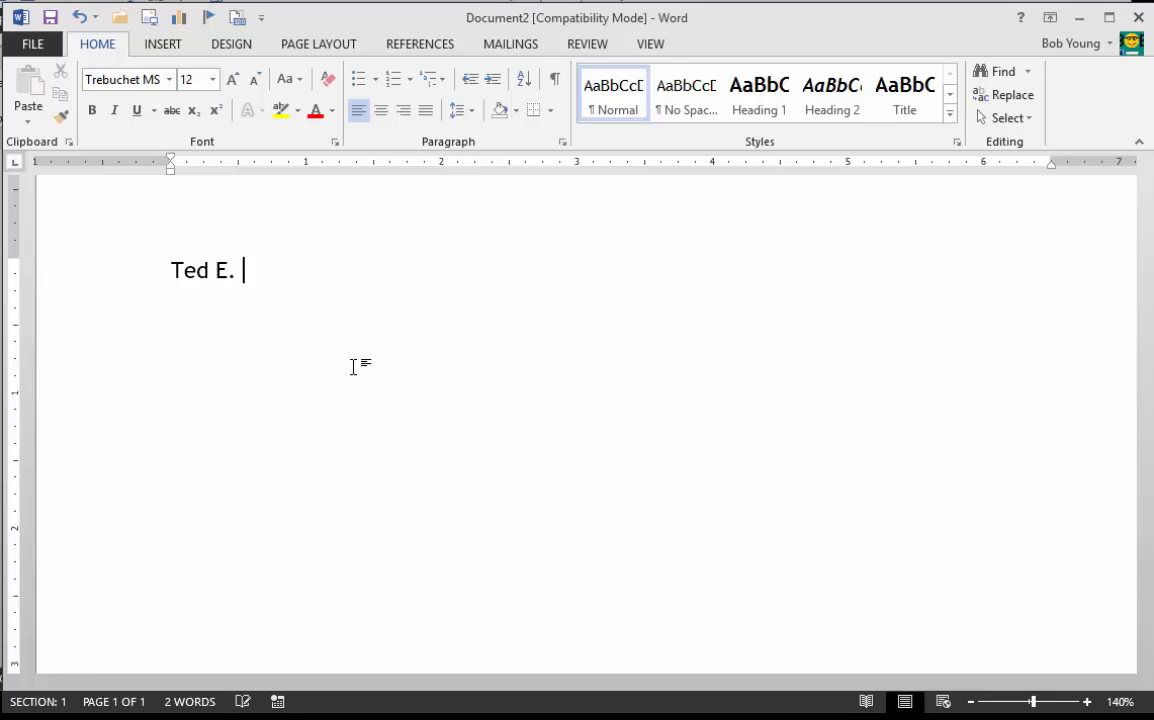
pyautogui.write('Bear')
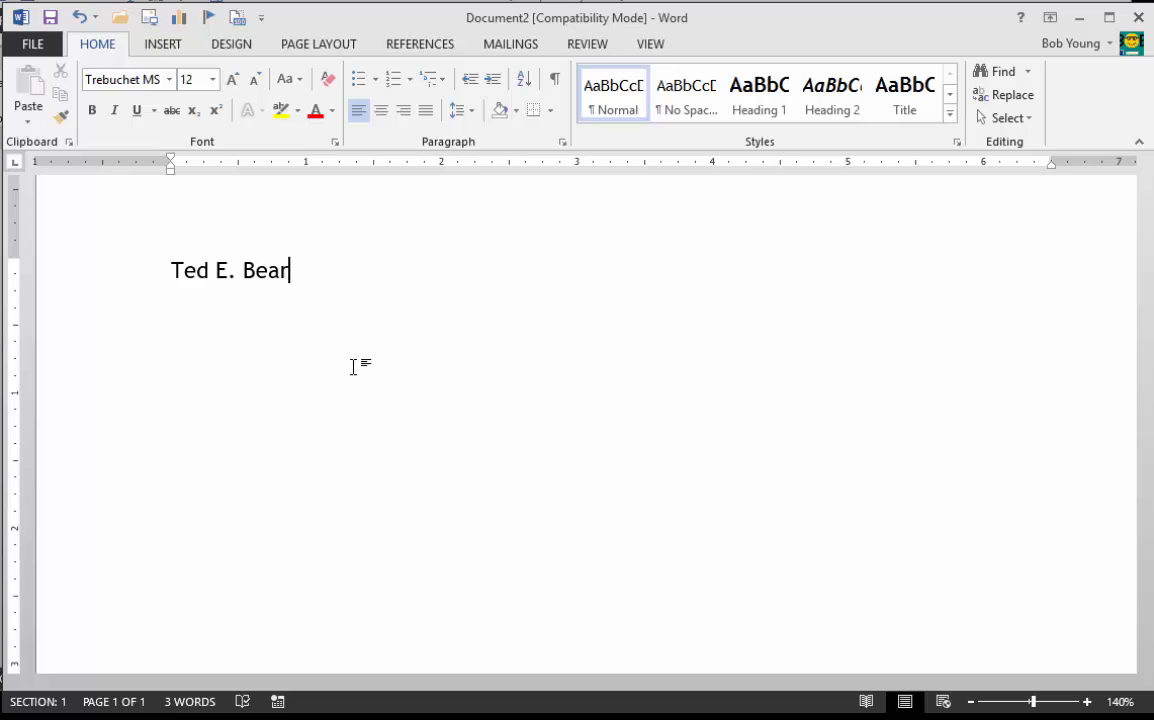
pyautogui.press('Return')
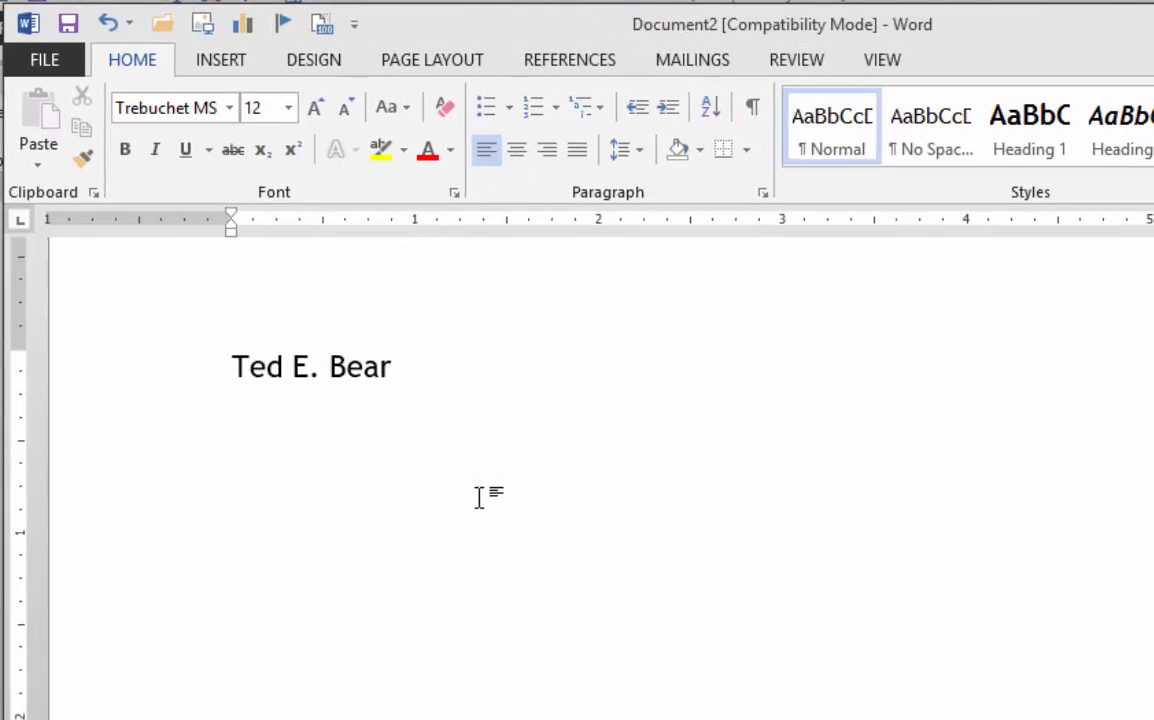
# Step: Enter the street address on the second line and the city, state and ZIP code on the third
pyautogui.write('127 East Street')
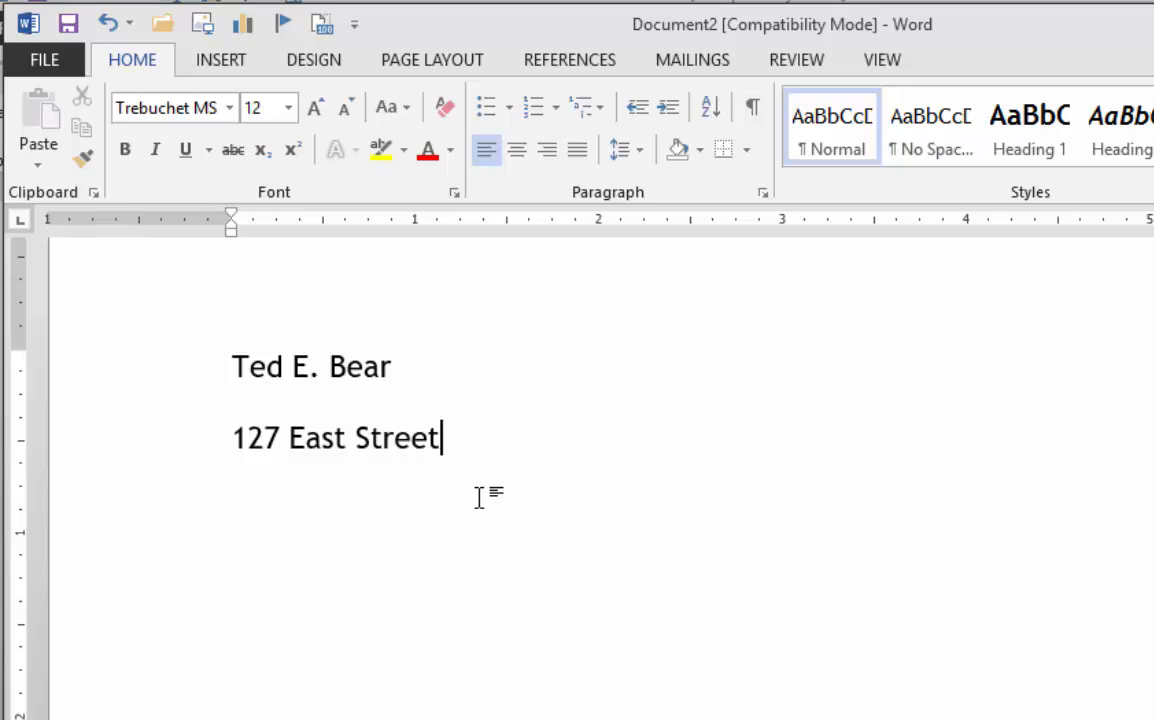
pyautogui.press('Return')
pyautogui.write('W')
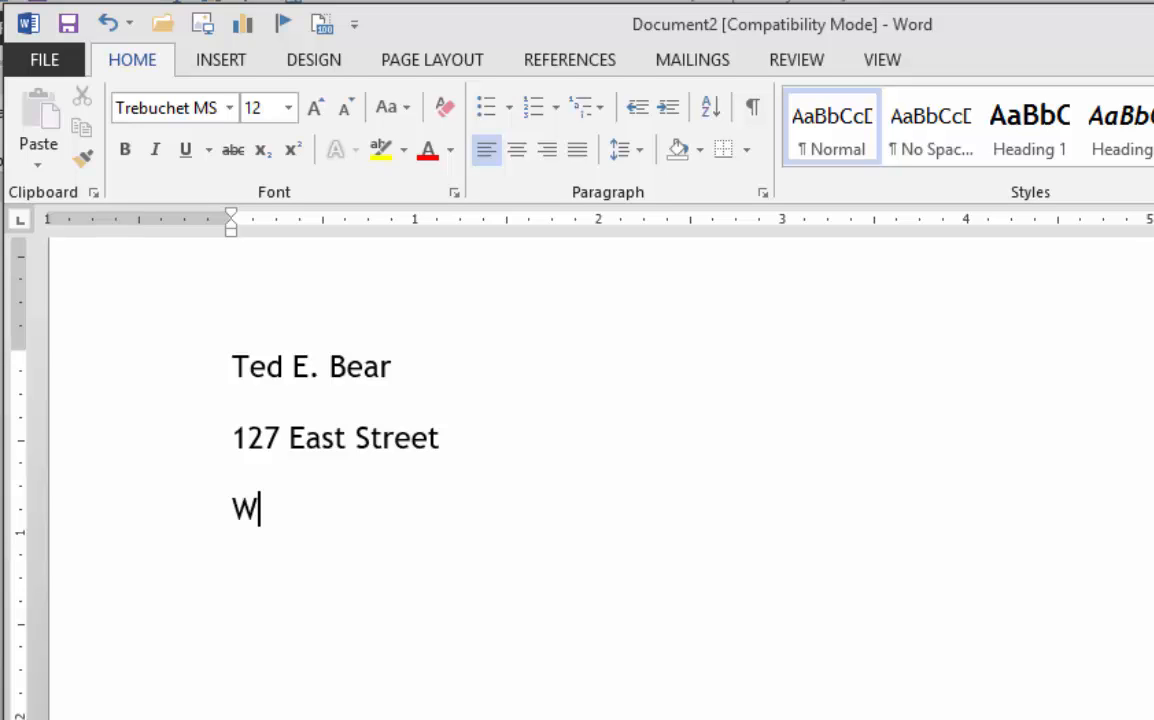
pyautogui.write('hiting, NY ')
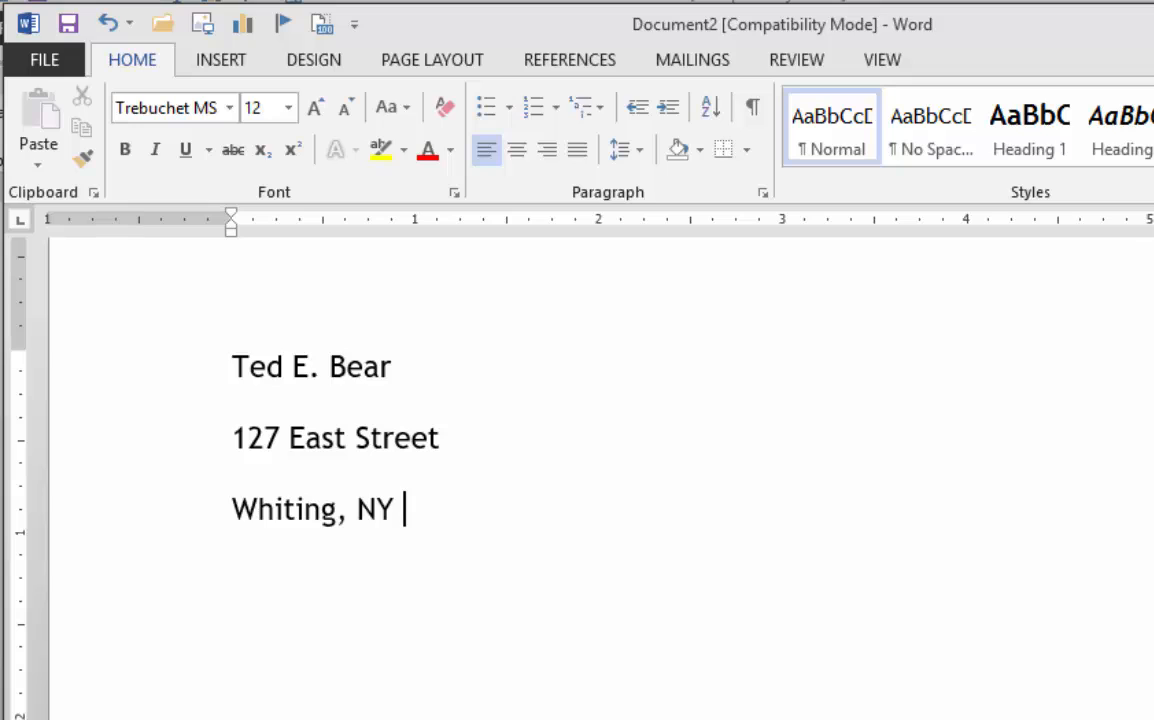
pyautogui.write('74101')
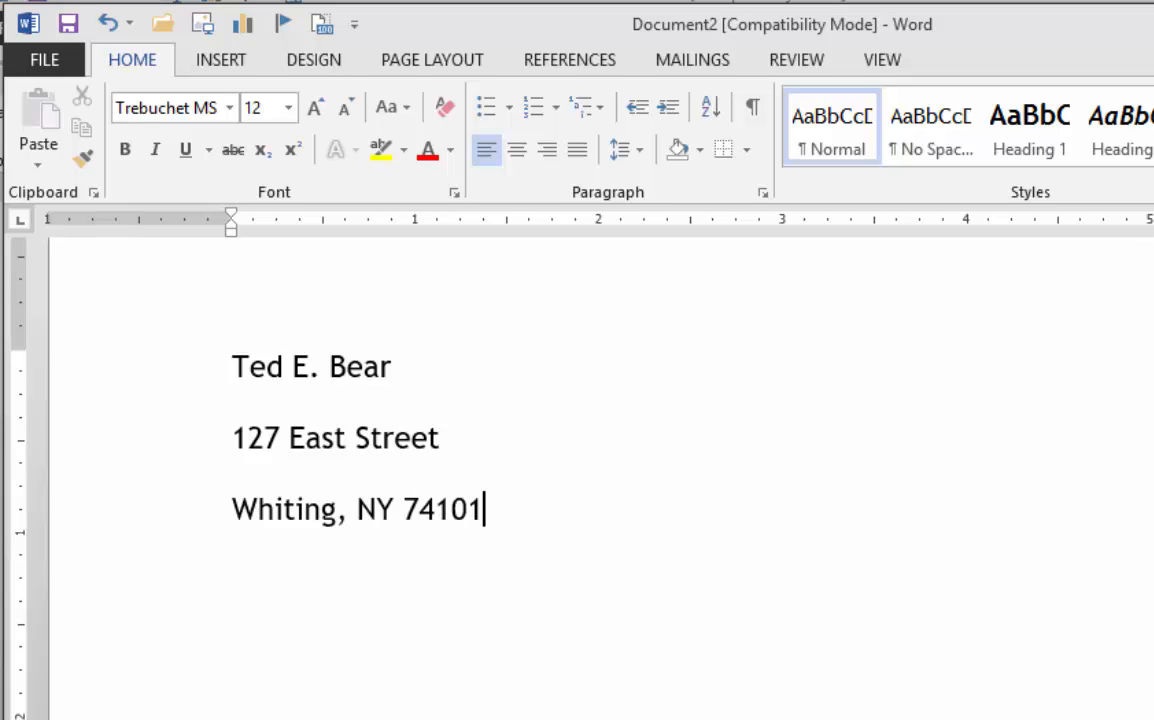
pyautogui.press('Return')
# Step: Select the whole address block and remove the space after its paragraphs
pyautogui.click(136, 478)
pyautogui.hotkey('ctrl', 'a')
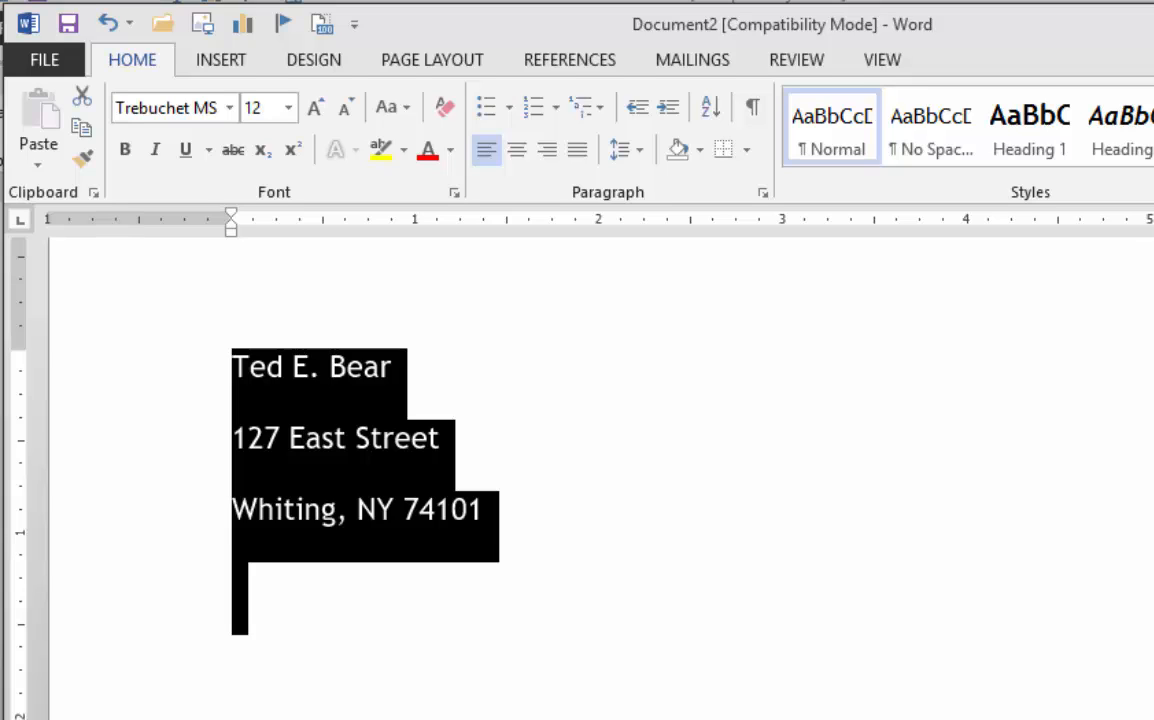
pyautogui.click(485, 510)
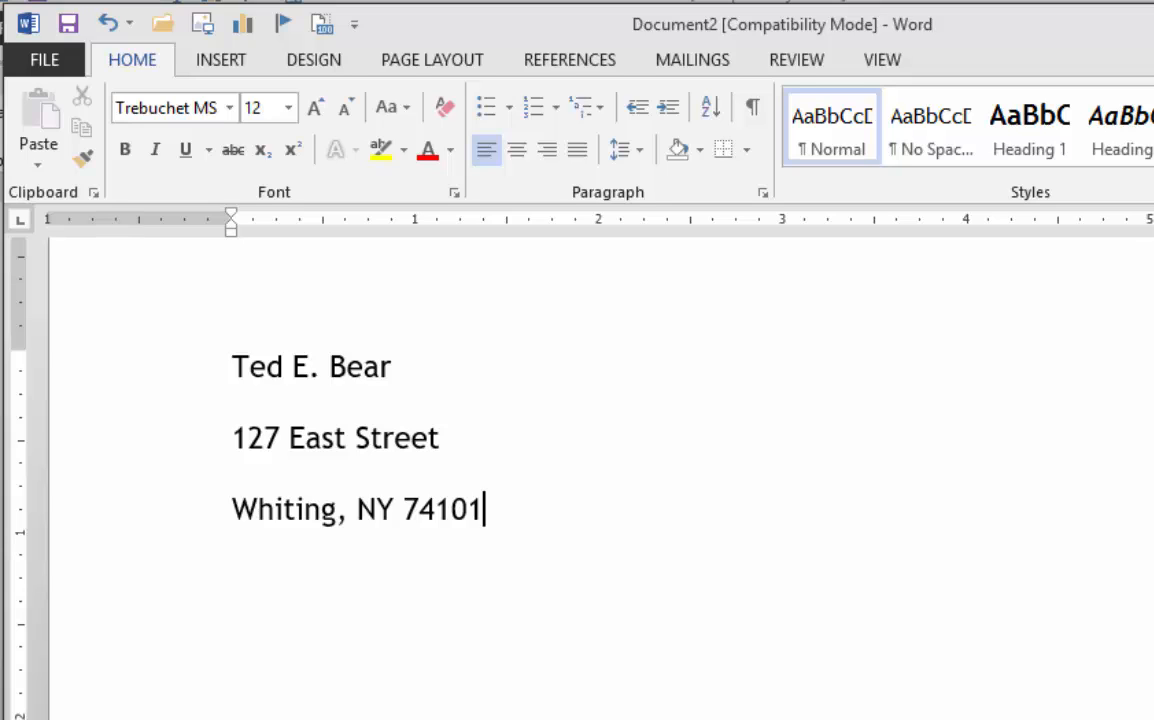
pyautogui.hotkey('ctrl', 'a')
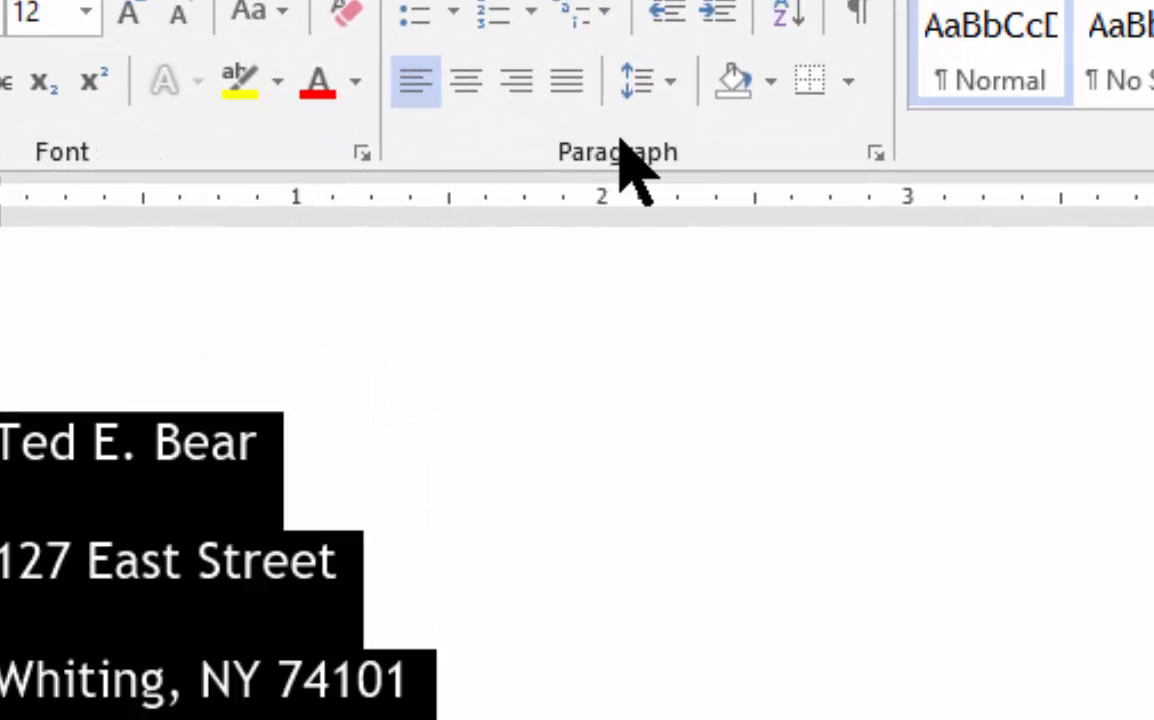
pyautogui.click(641, 88)
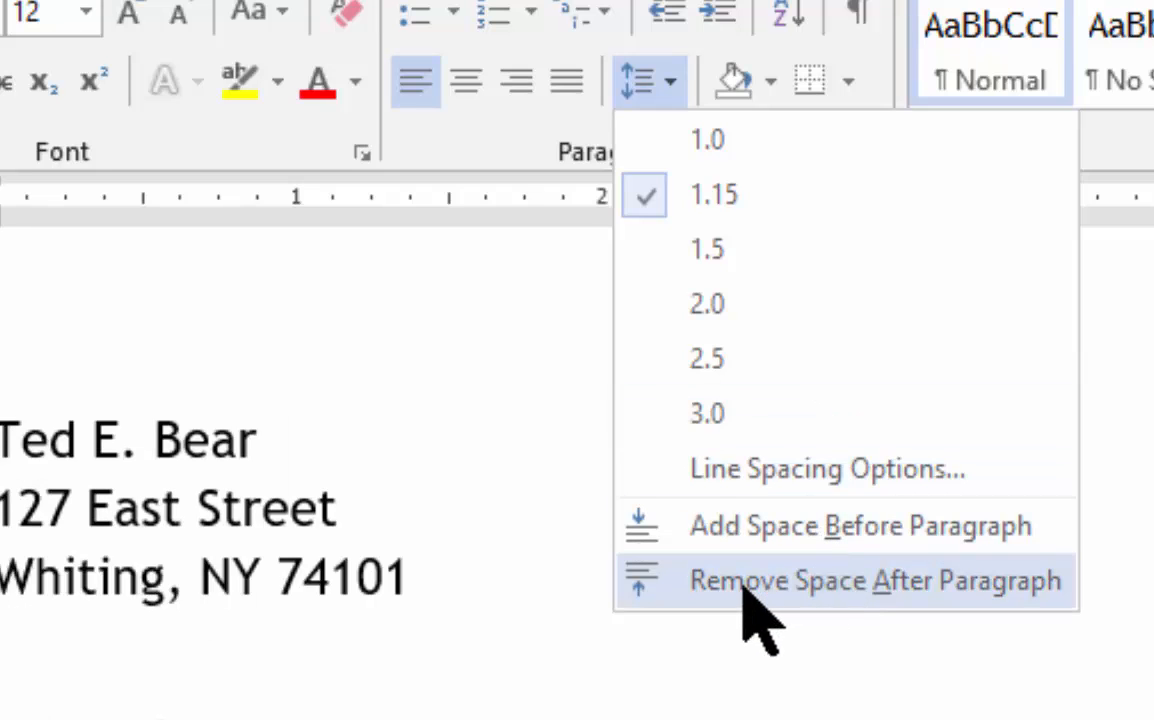
pyautogui.click(812, 584)
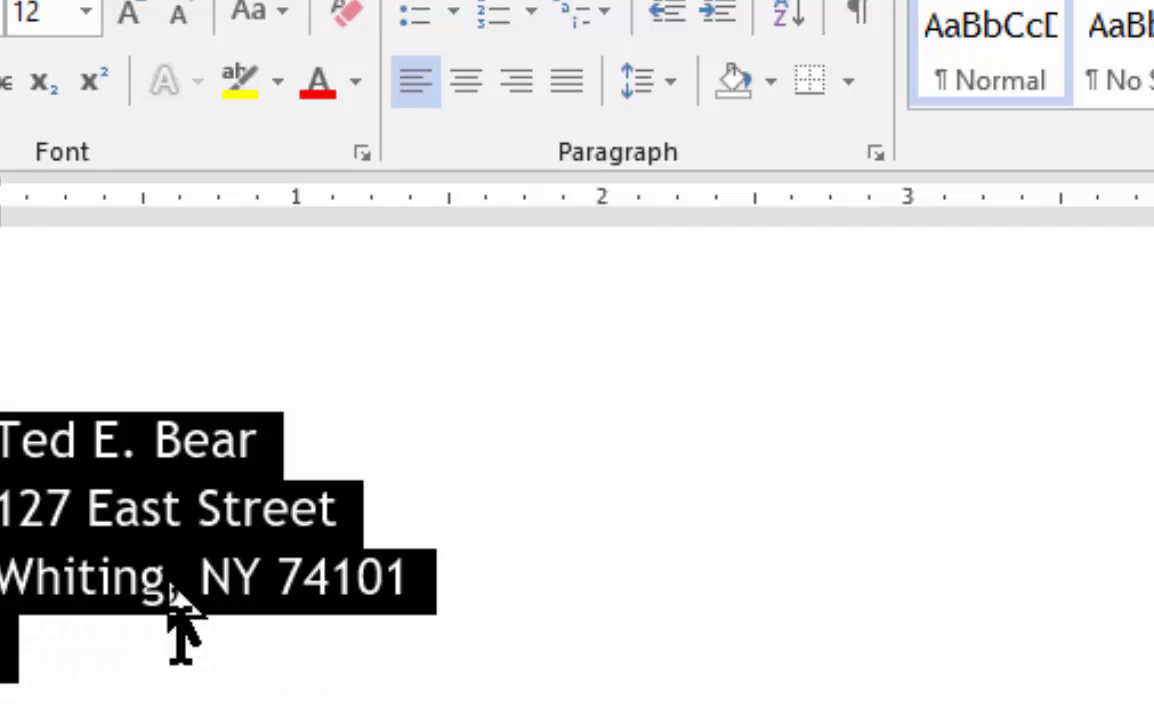
pyautogui.click(170, 688)
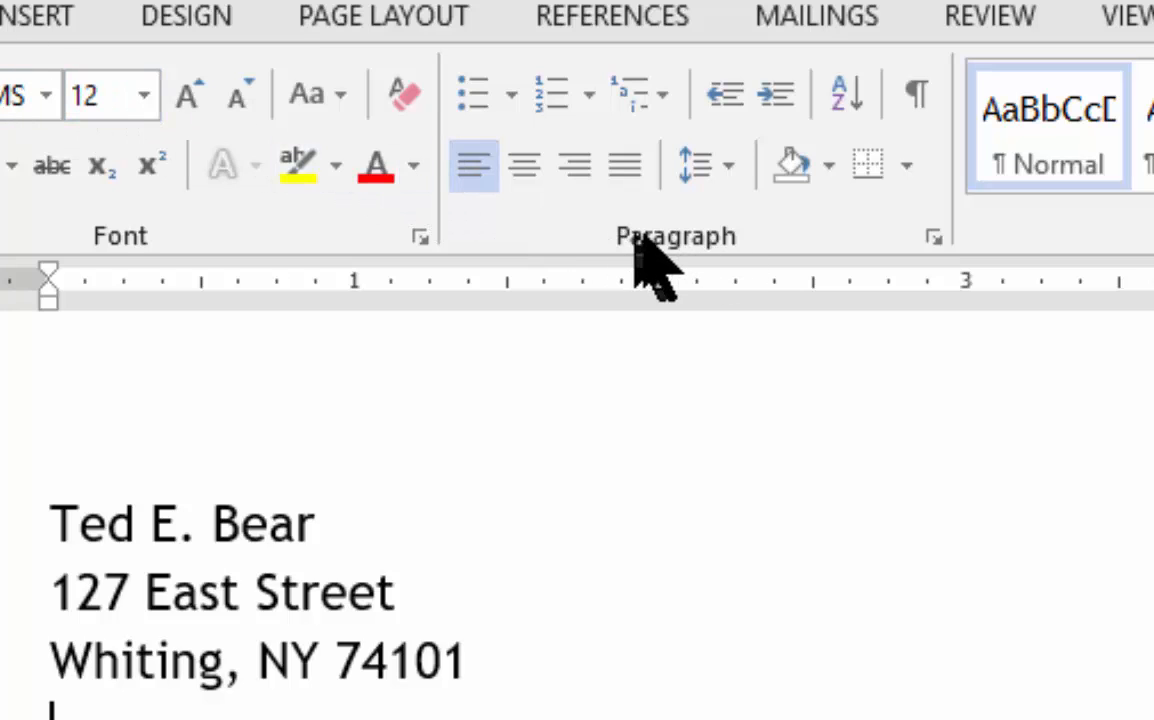
# Step: Show the formatting marks and highlight the paragraph mark at the end of each address line
pyautogui.click(910, 98)
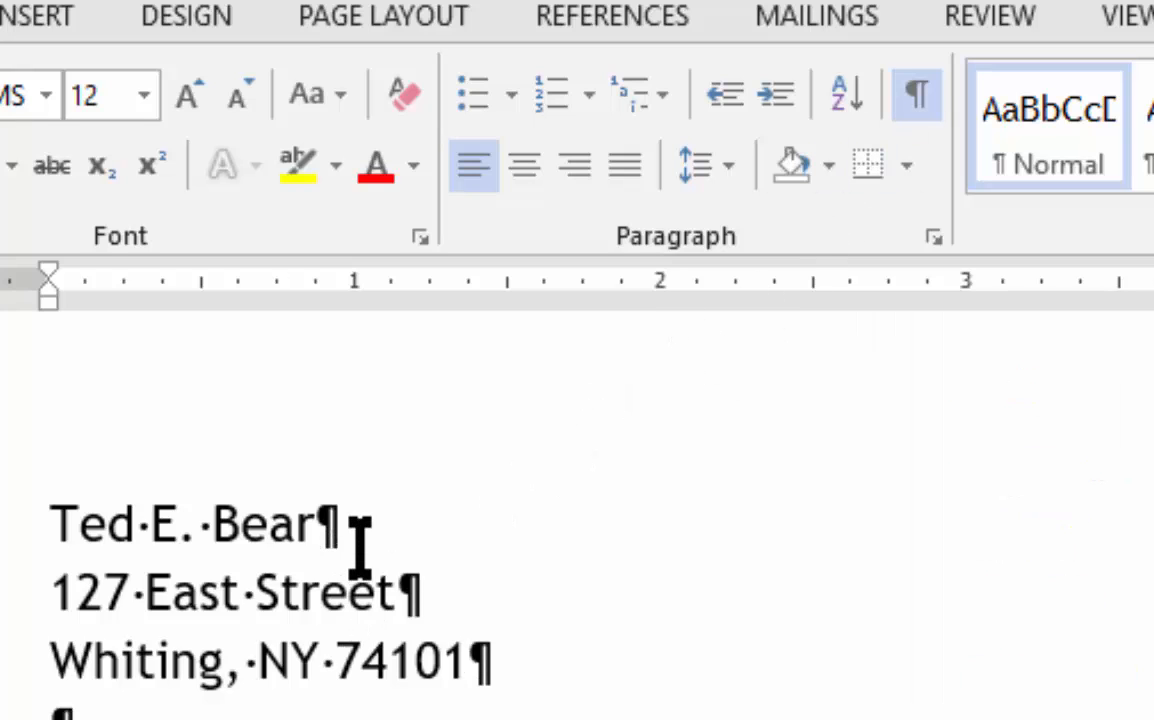
pyautogui.moveTo(314, 525); pyautogui.dragTo(340, 528)
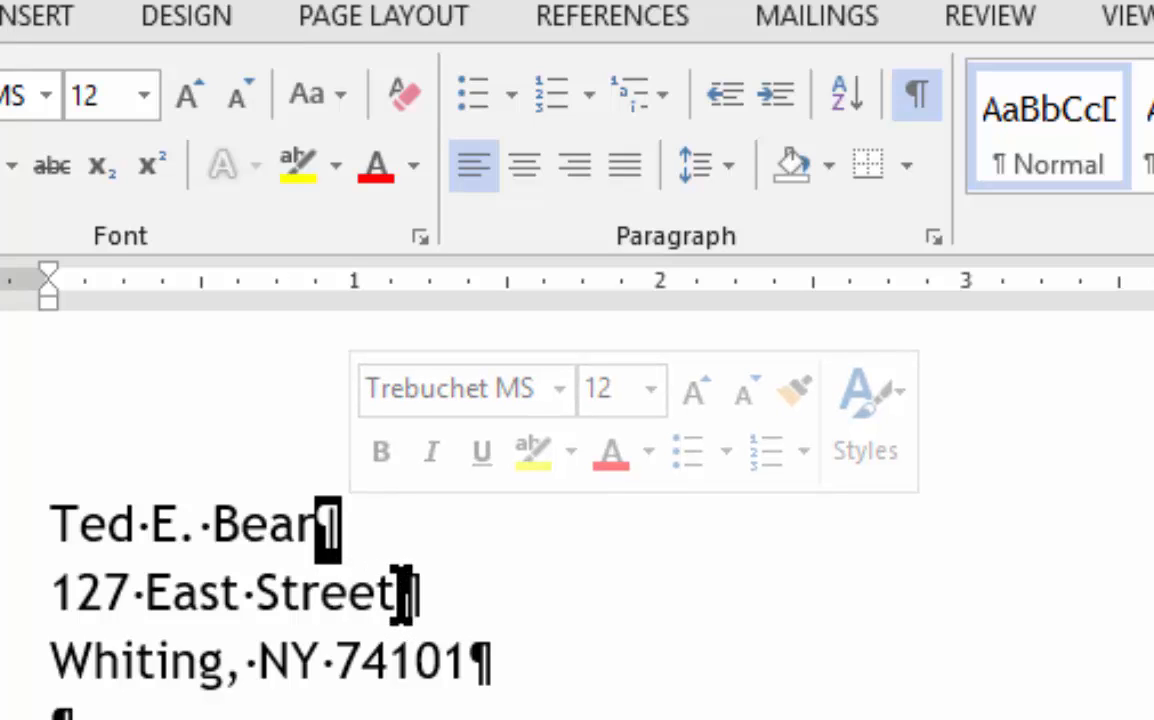
pyautogui.moveTo(400, 594); pyautogui.dragTo(422, 595)
pyautogui.moveTo(470, 660); pyautogui.dragTo(498, 660)
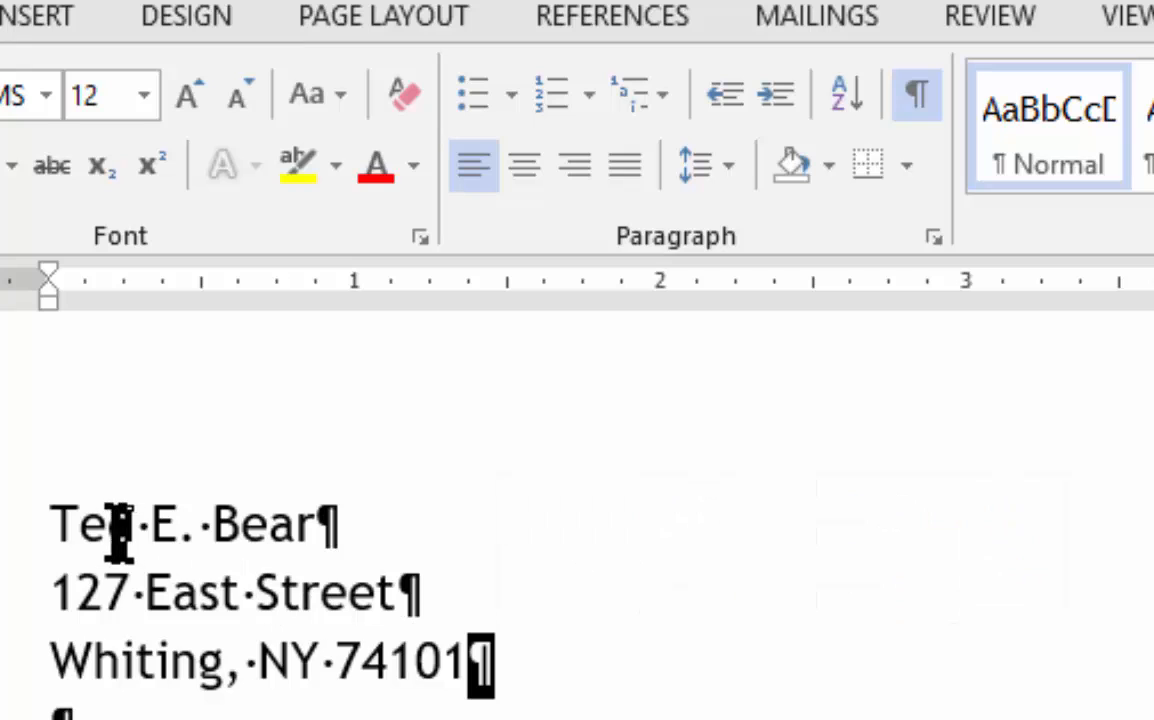
# Step: Highlight each address line together with its paragraph mark, one at a time, and hide the formatting marks
pyautogui.moveTo(48, 523); pyautogui.dragTo(362, 522)
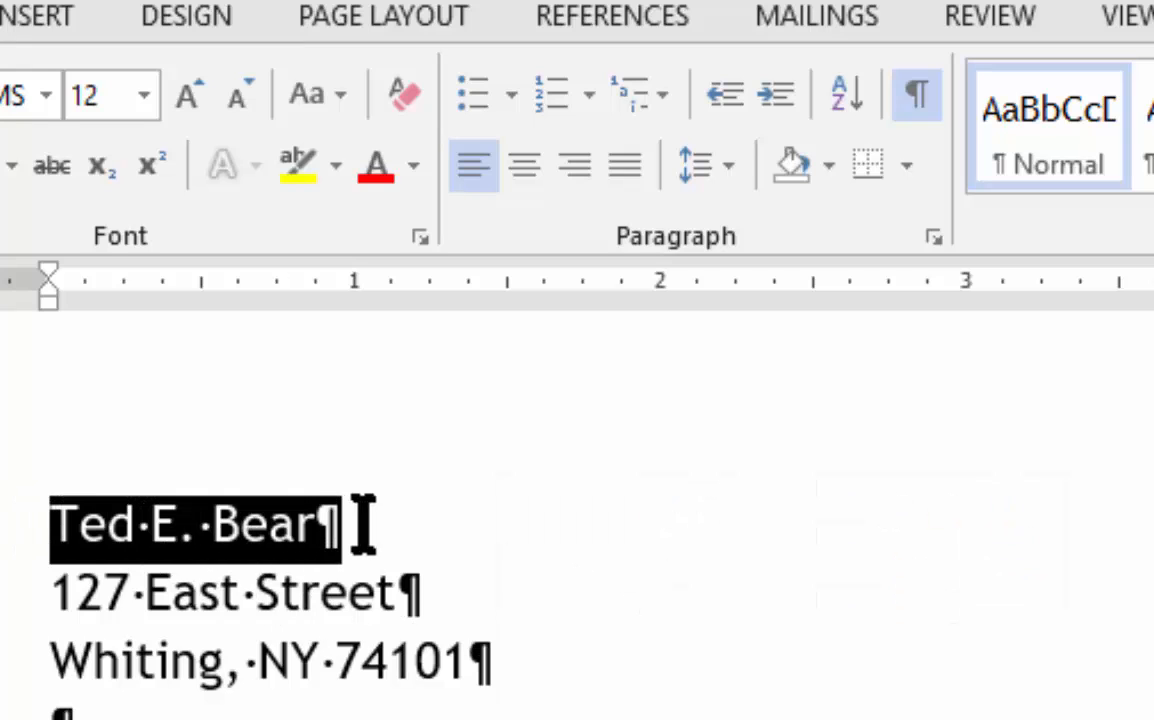
pyautogui.moveTo(50, 592); pyautogui.dragTo(404, 605)
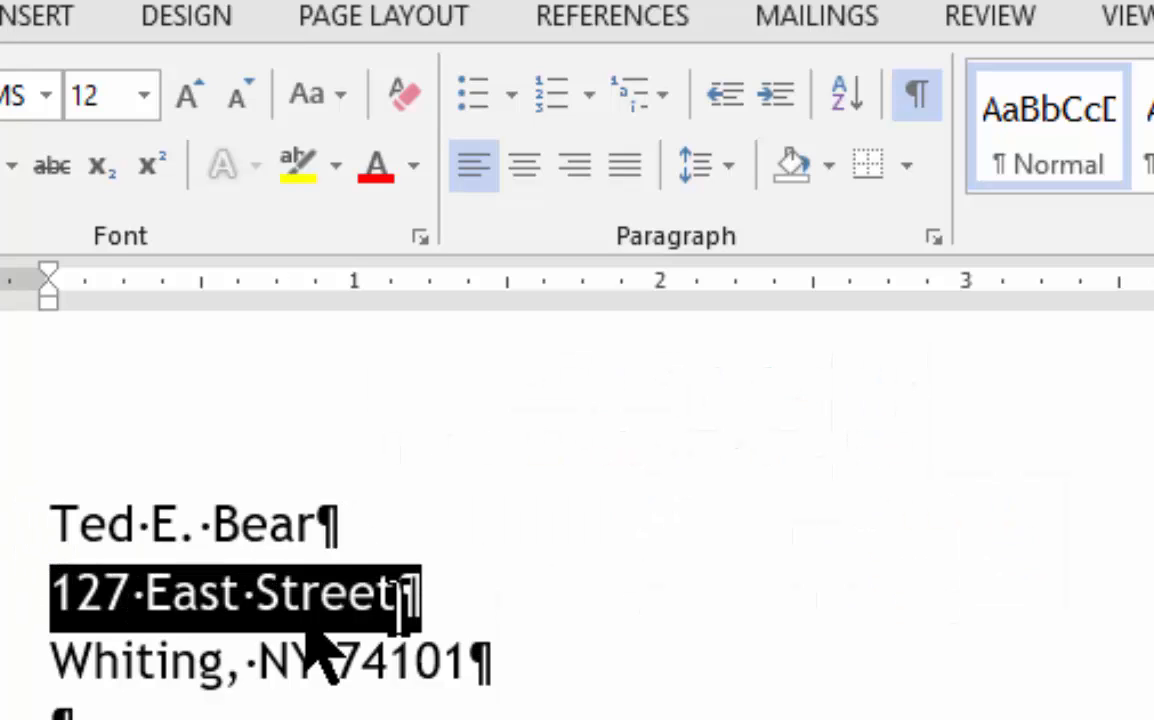
pyautogui.moveTo(50, 662); pyautogui.dragTo(432, 682)
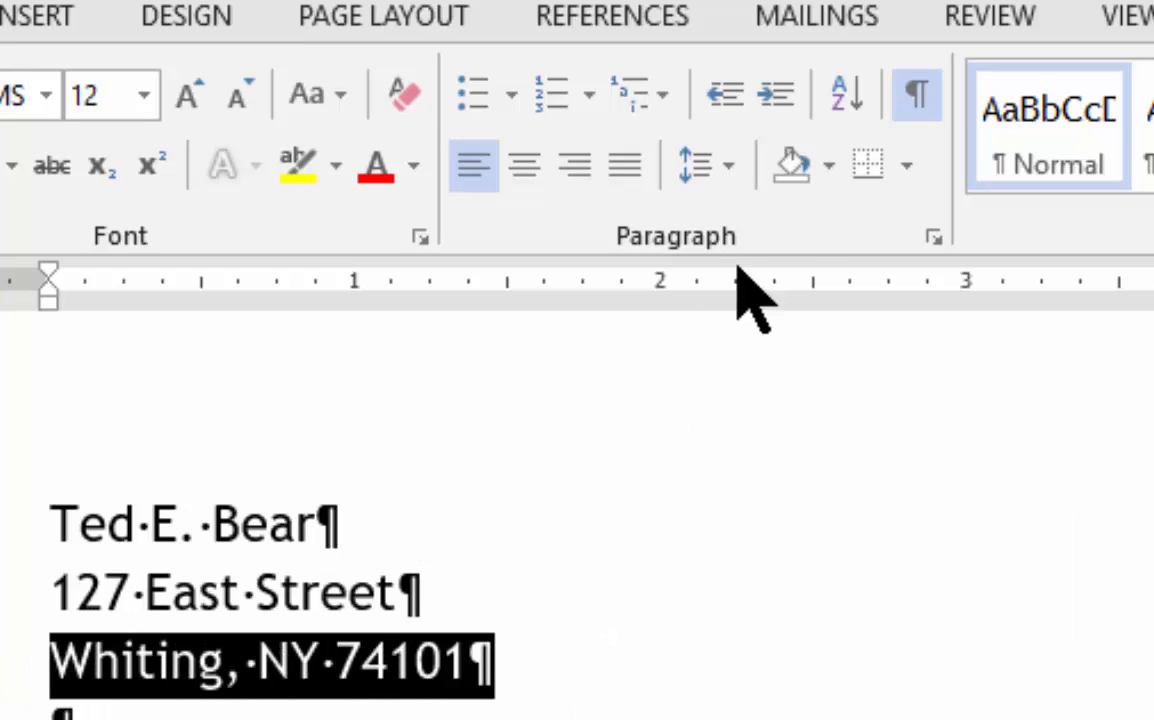
pyautogui.click(920, 104)
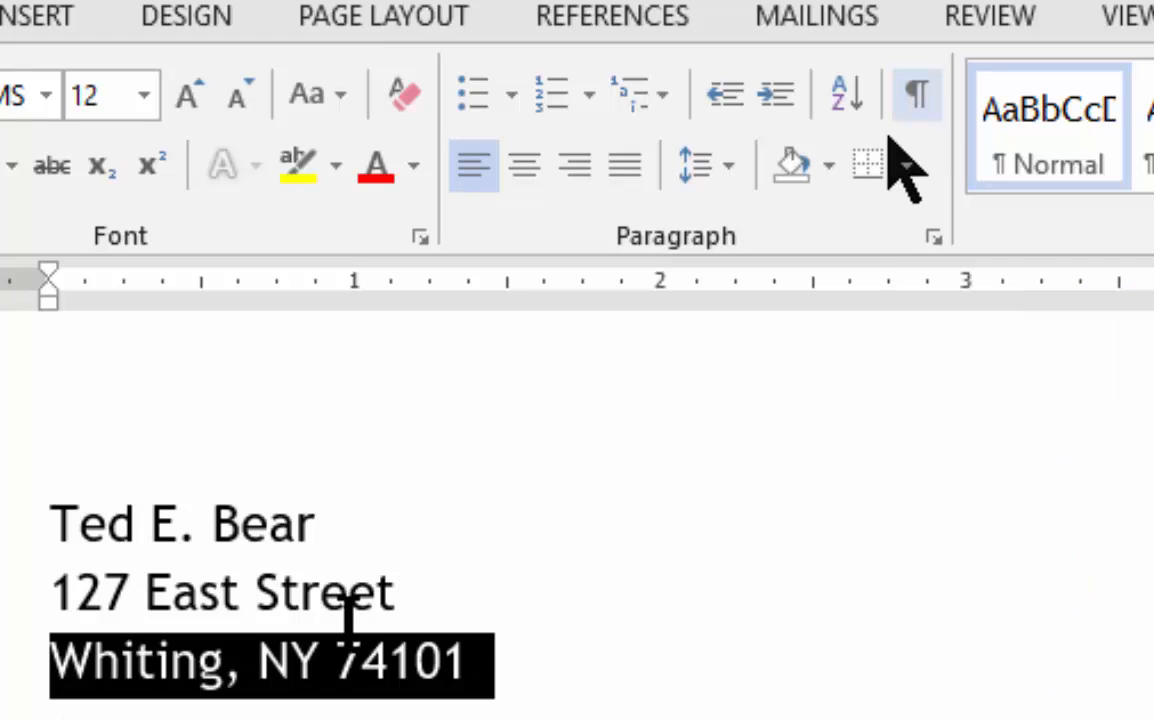
pyautogui.click(225, 714)
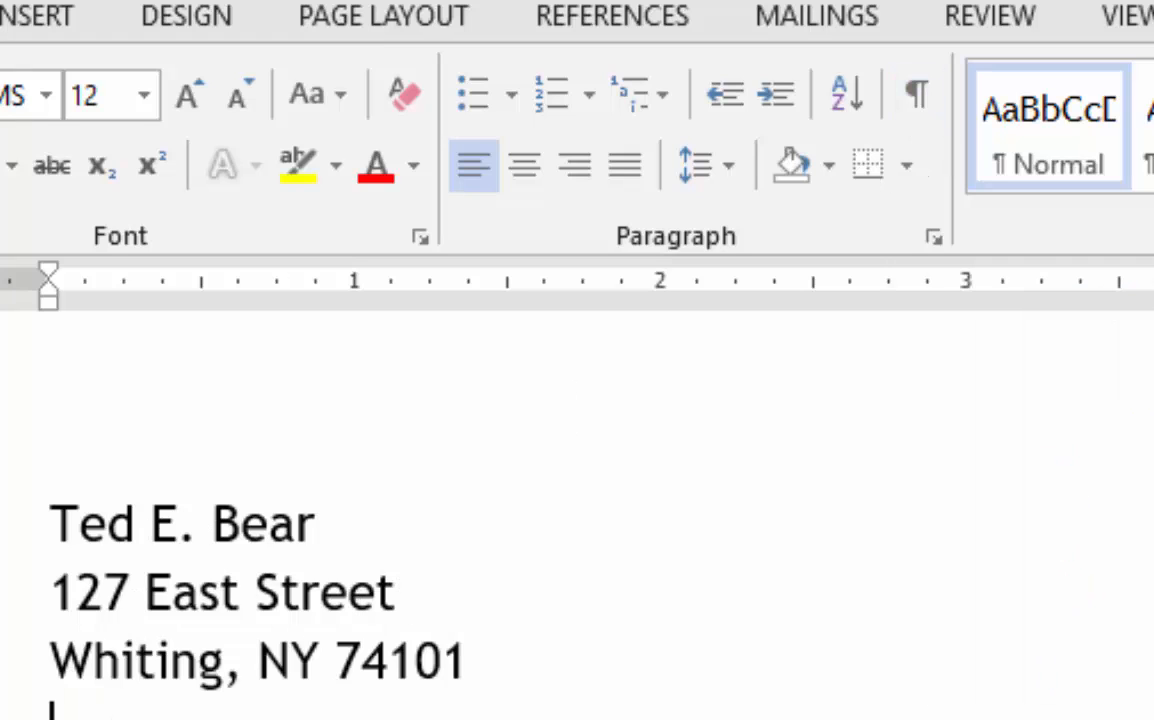
# Step: Add a "Dear Mr." salutation with the recipient's surname one blank line below the address, and paste the copied body text beneath it
pyautogui.click(523, 659)
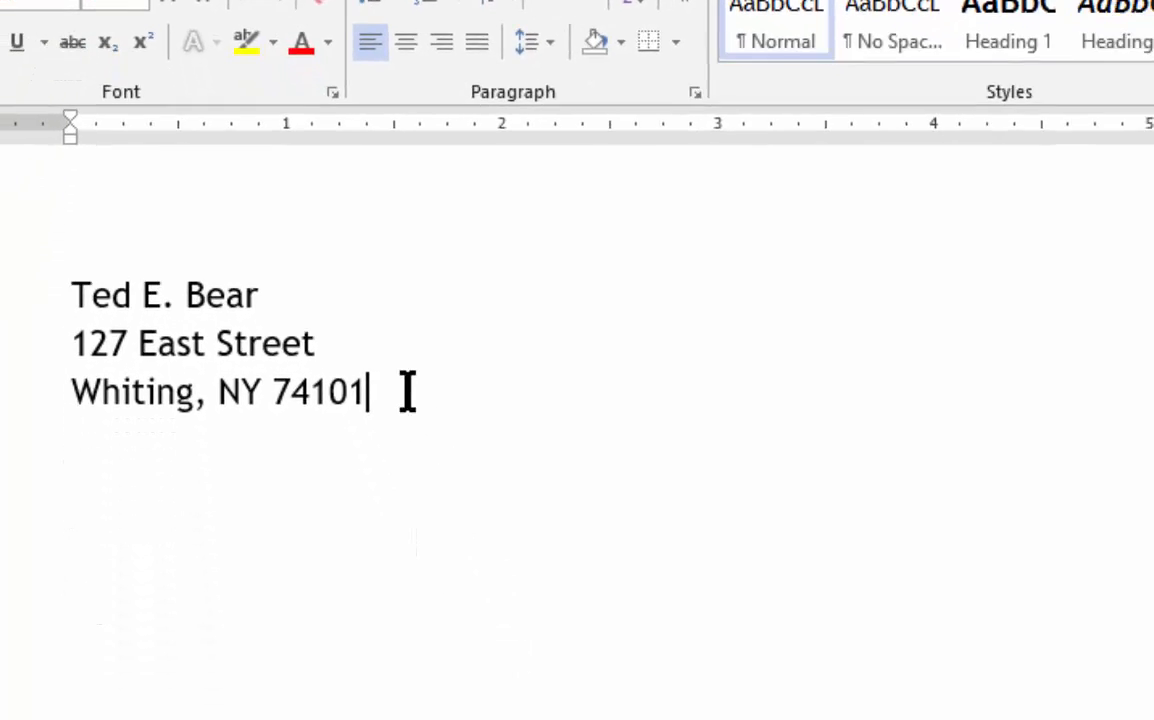
pyautogui.press('Return')
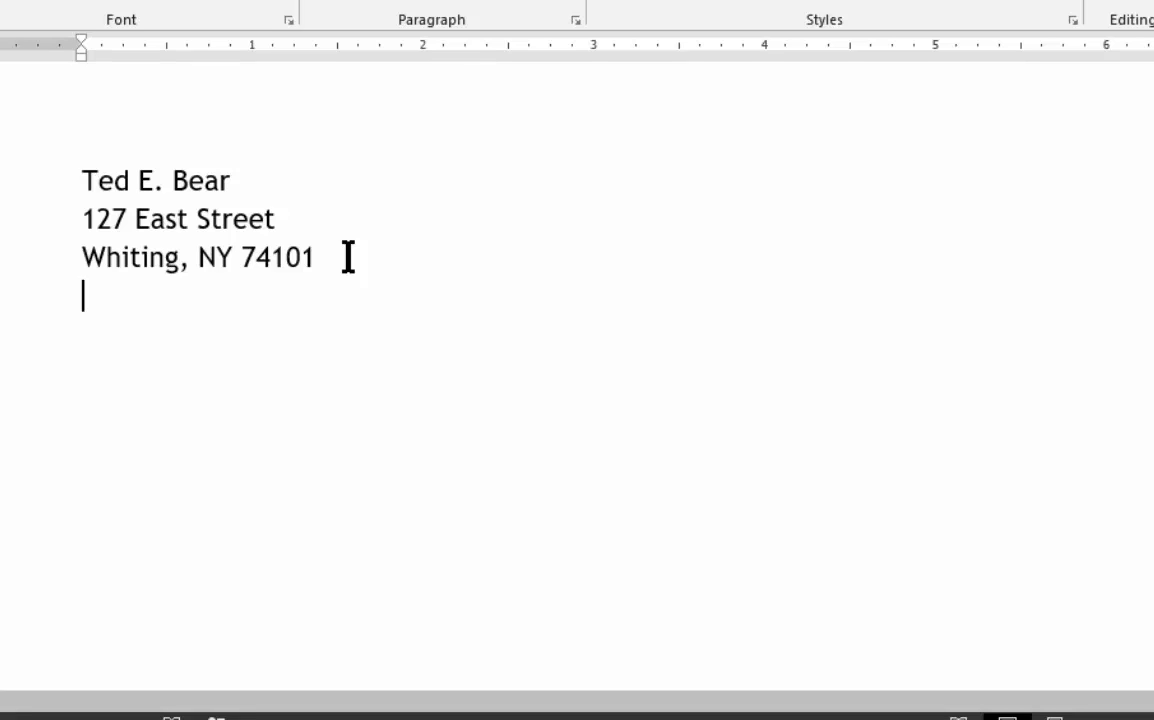
pyautogui.press('Return')
pyautogui.write('Dear M')
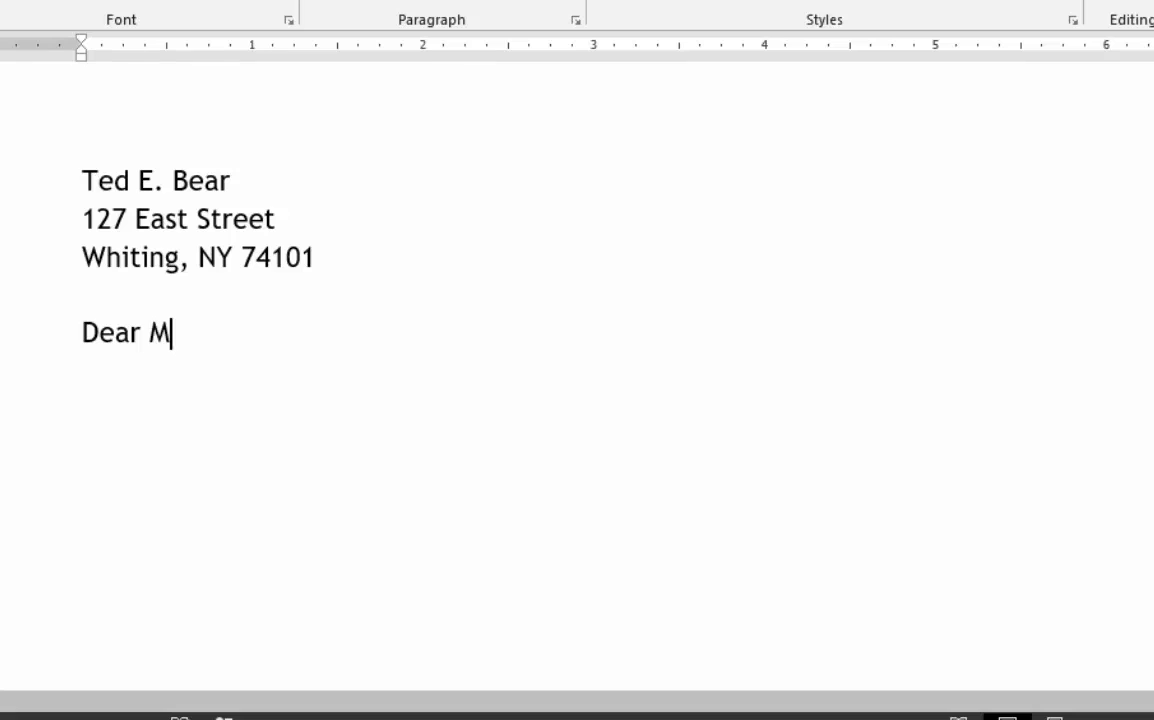
pyautogui.write('r. Wilson')
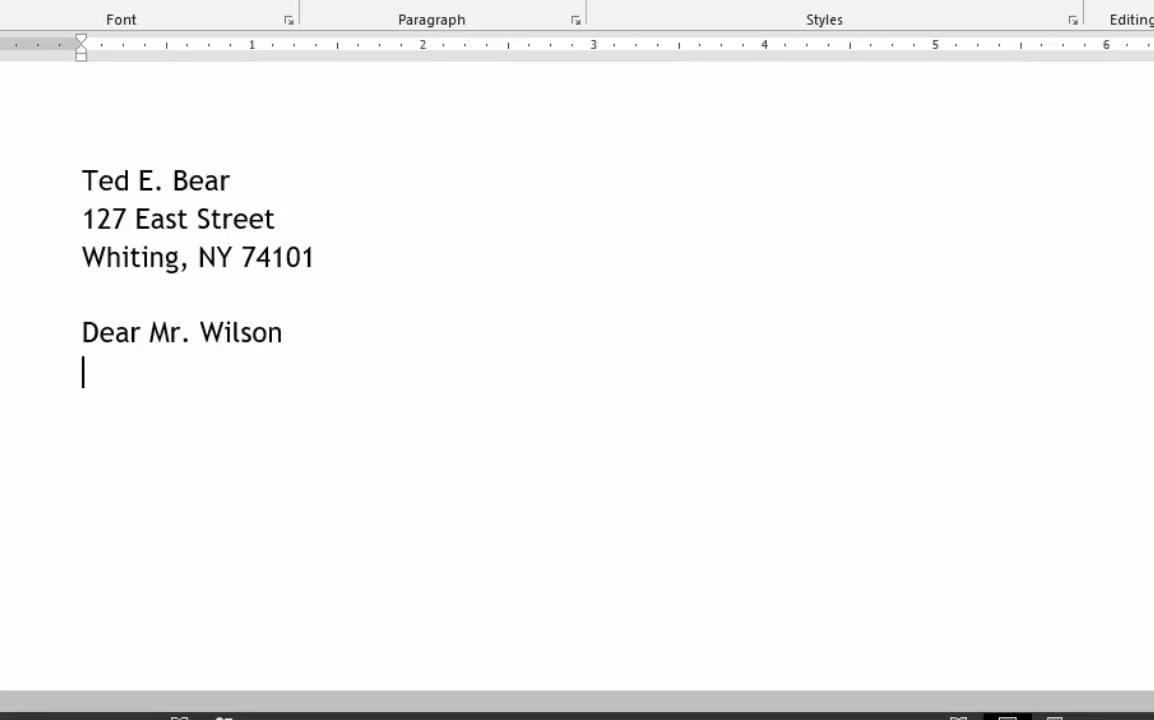
pyautogui.press('Return')
pyautogui.hotkey('ctrl', 'v')
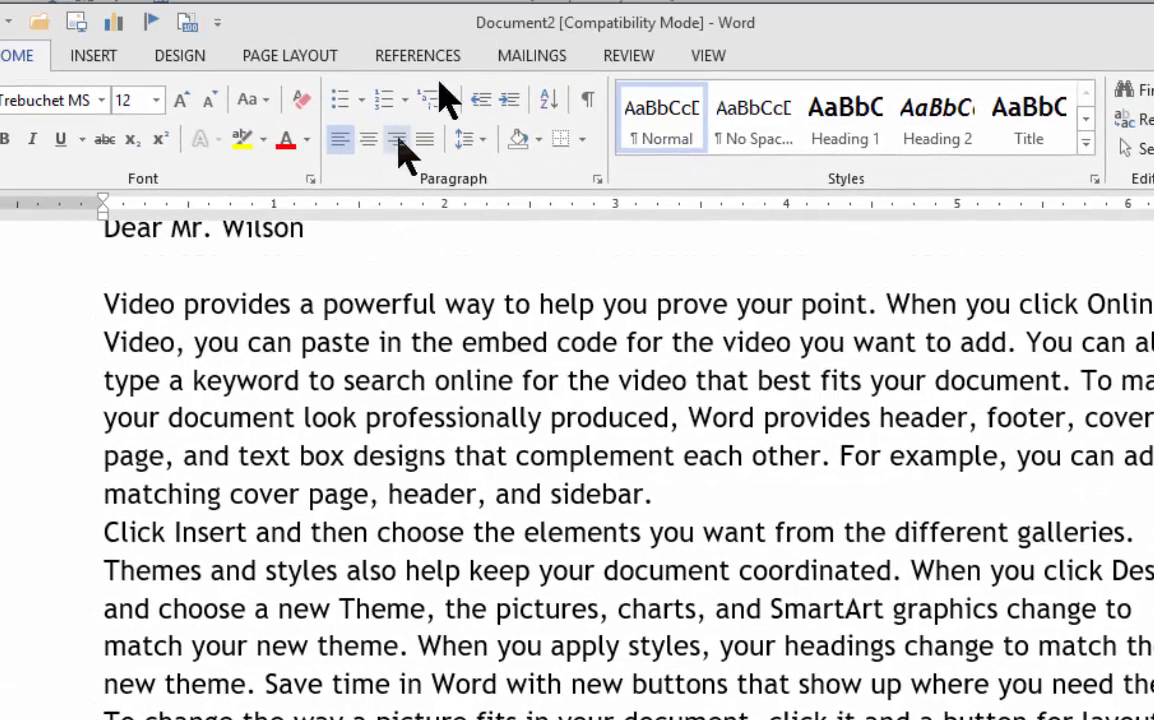
# Step: Show the formatting marks, highlight the first body paragraph up to its paragraph mark, and hide the marks again
pyautogui.click(586, 102)
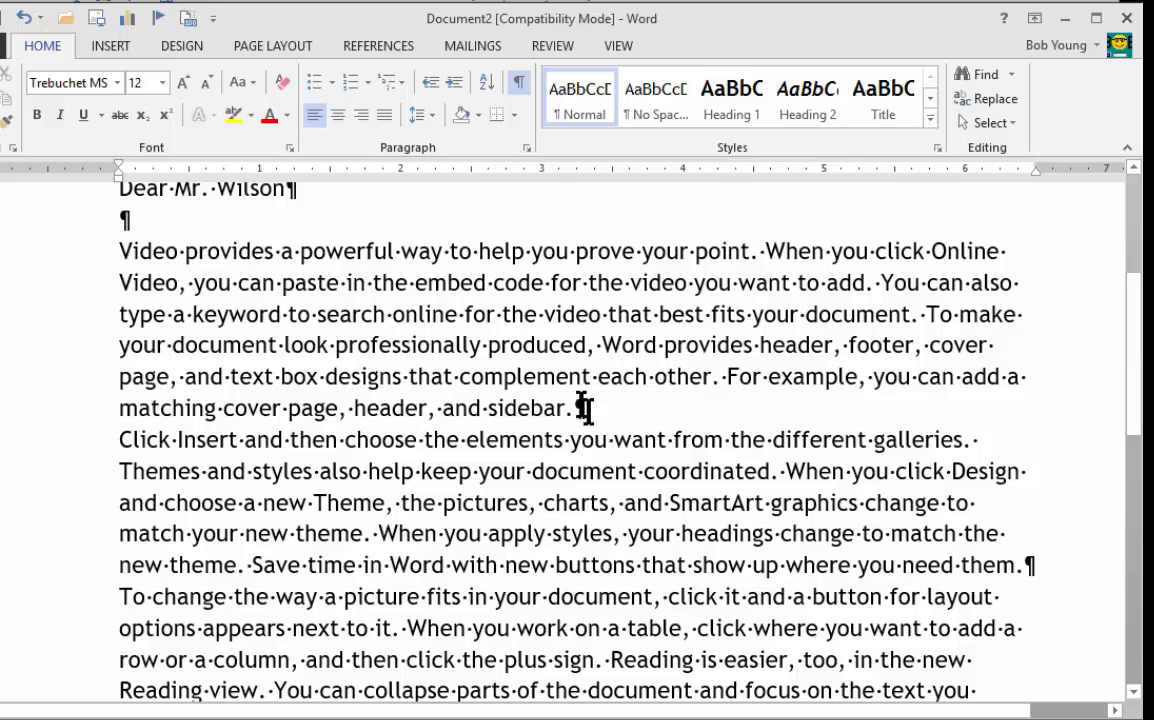
pyautogui.moveTo(606, 410); pyautogui.dragTo(50, 262)
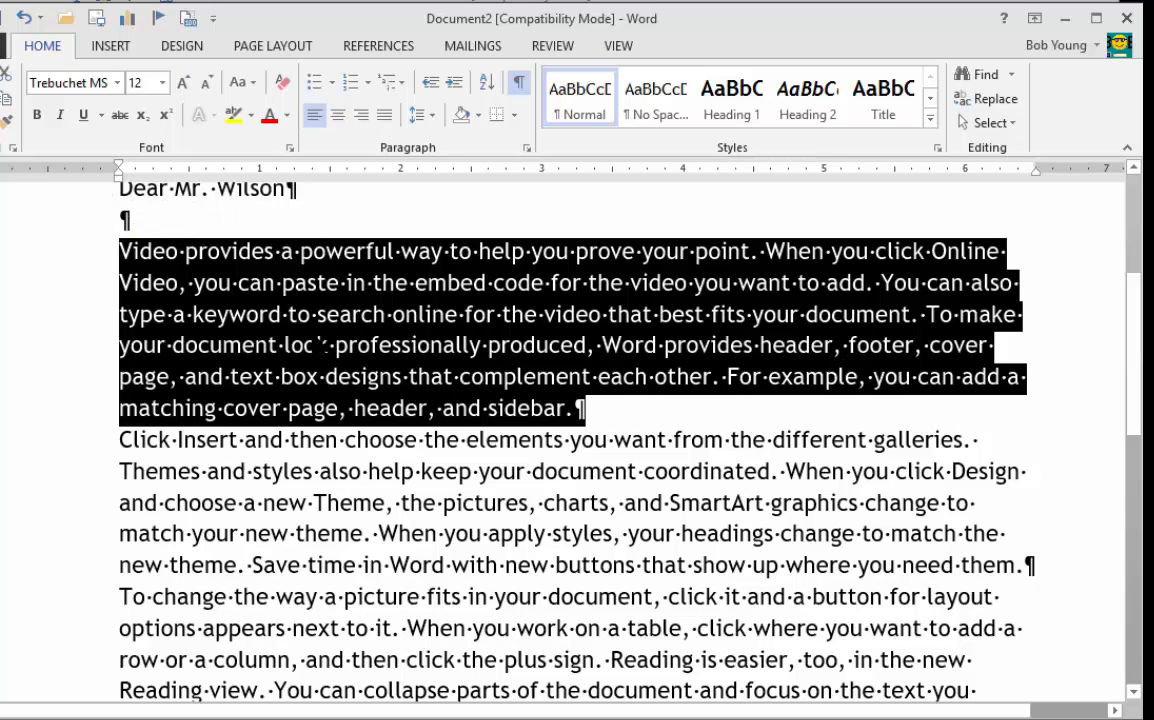
pyautogui.click(316, 346)
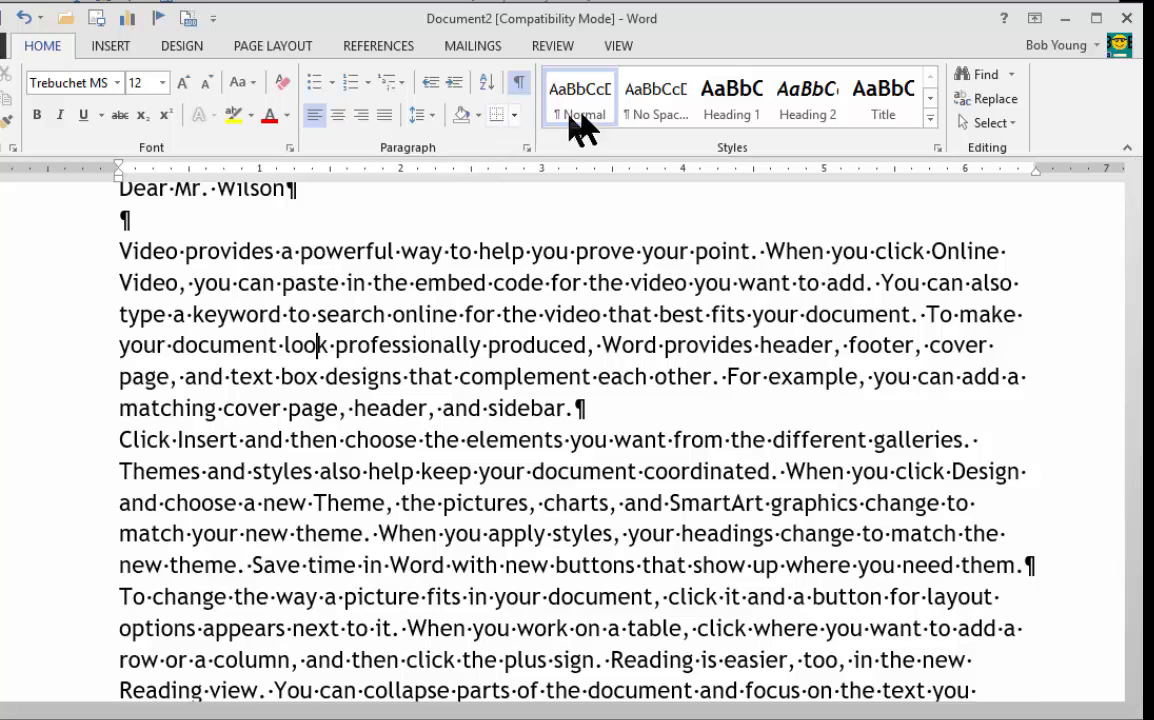
pyautogui.click(520, 86)
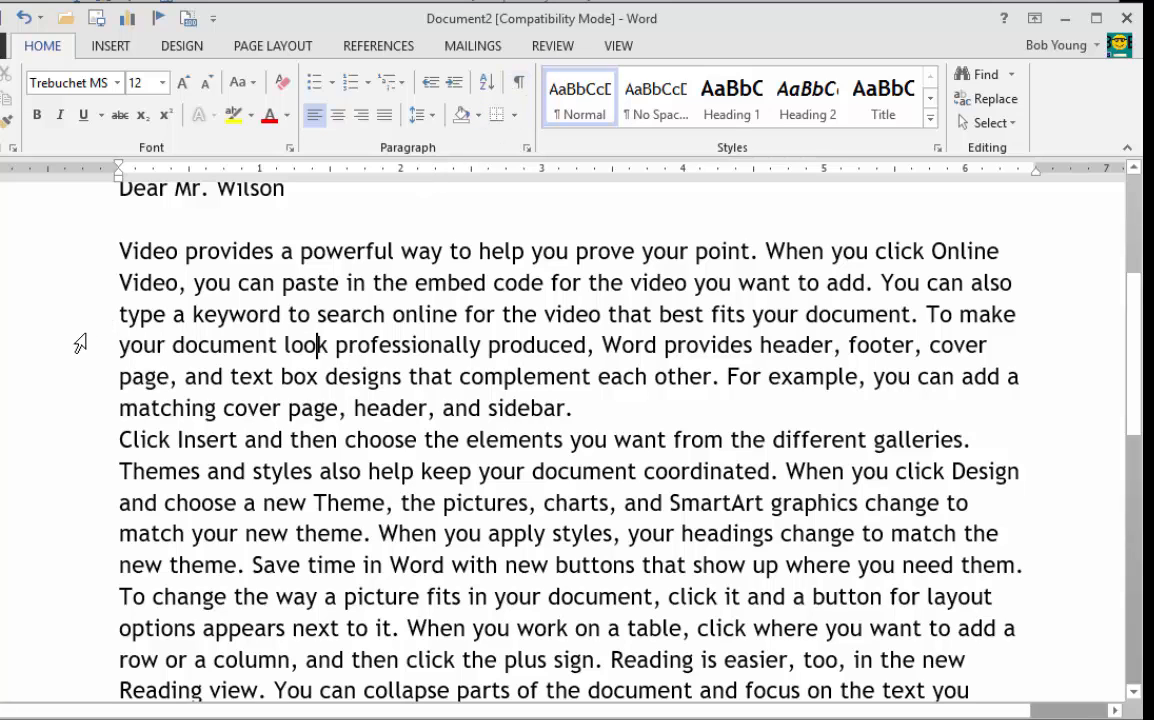
# Step: Highlight each of the three body paragraphs in turn, from the first to the last, and clear the selection
pyautogui.doubleClick(80, 344)
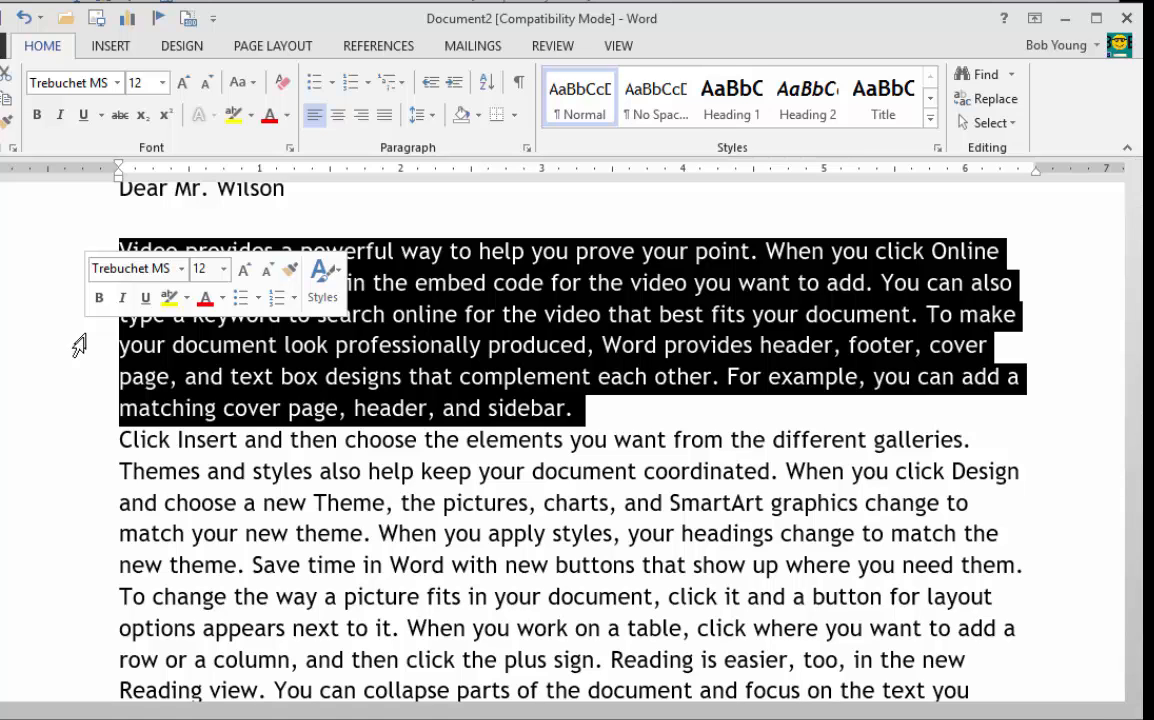
pyautogui.scroll(-2, 106, 465)
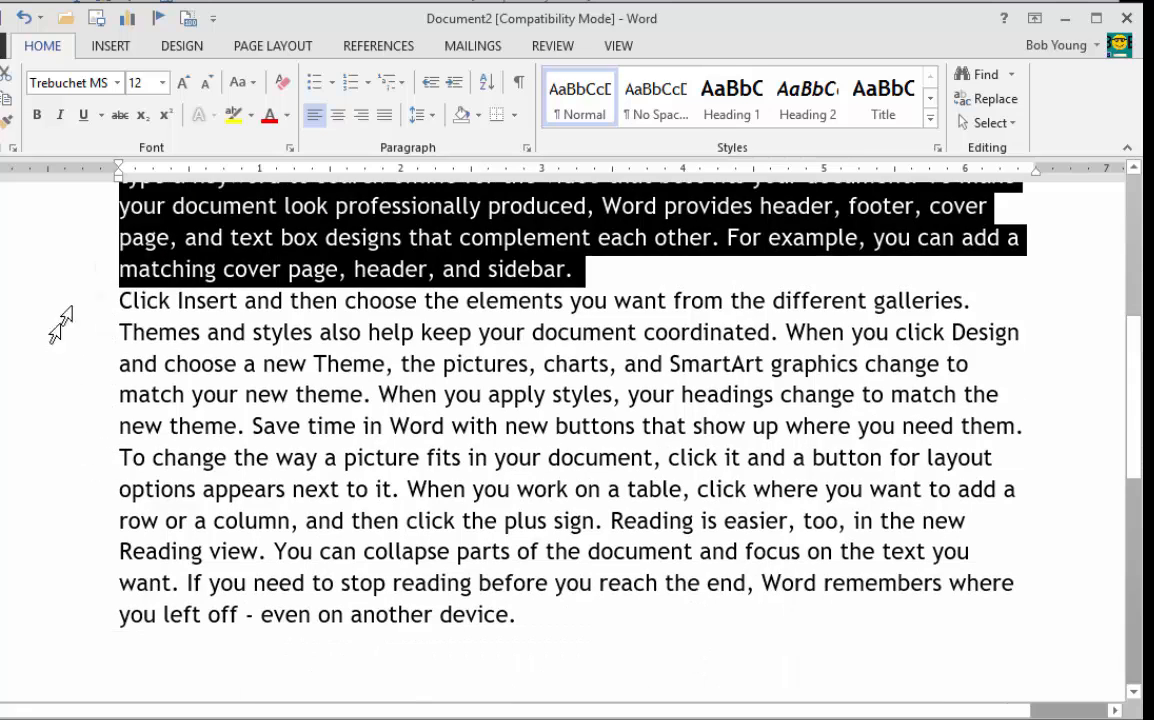
pyautogui.doubleClick(52, 395)
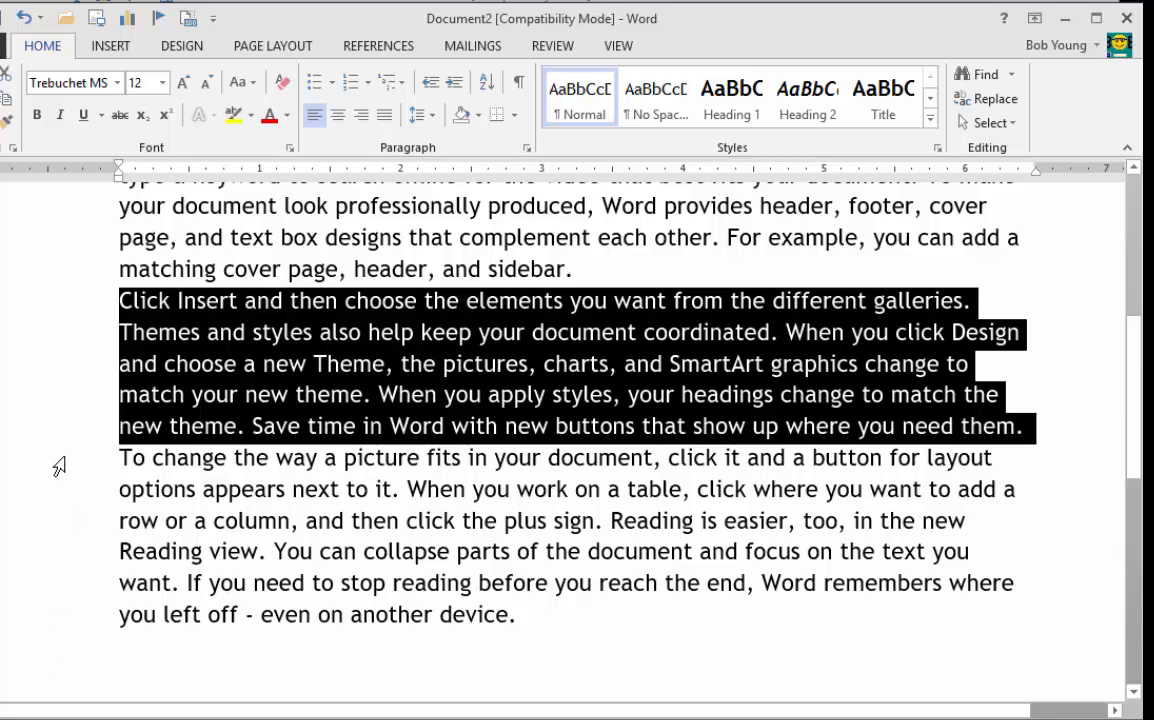
pyautogui.doubleClick(58, 467)
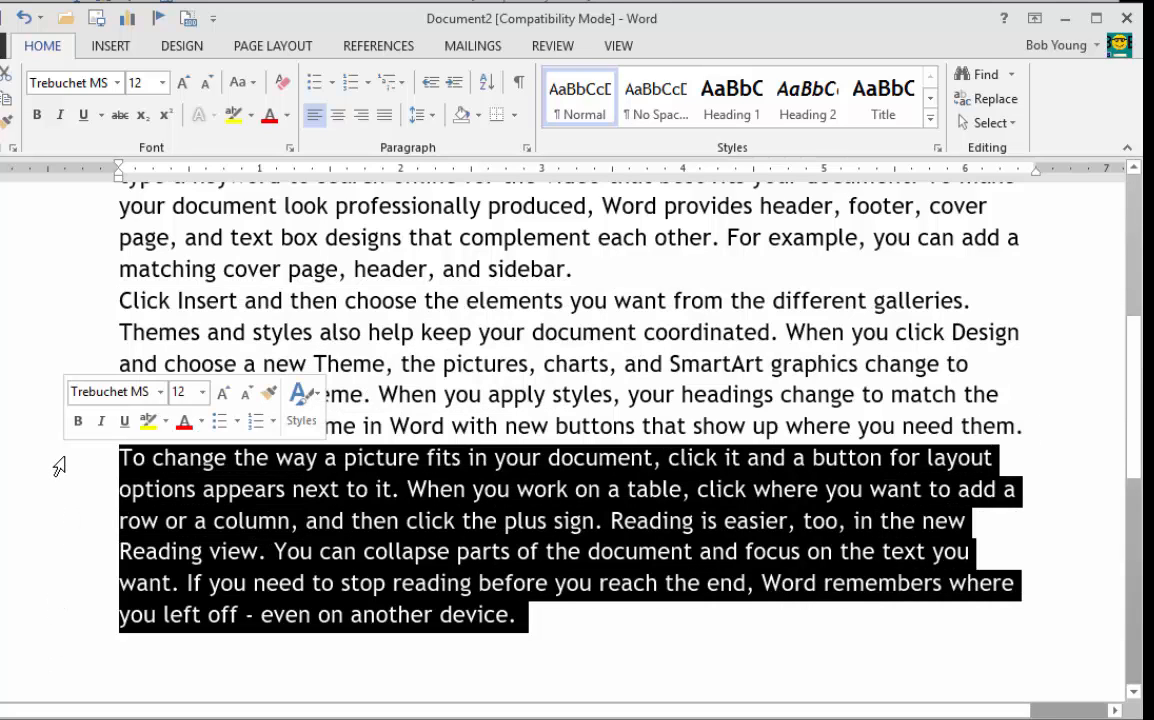
pyautogui.click(505, 302)
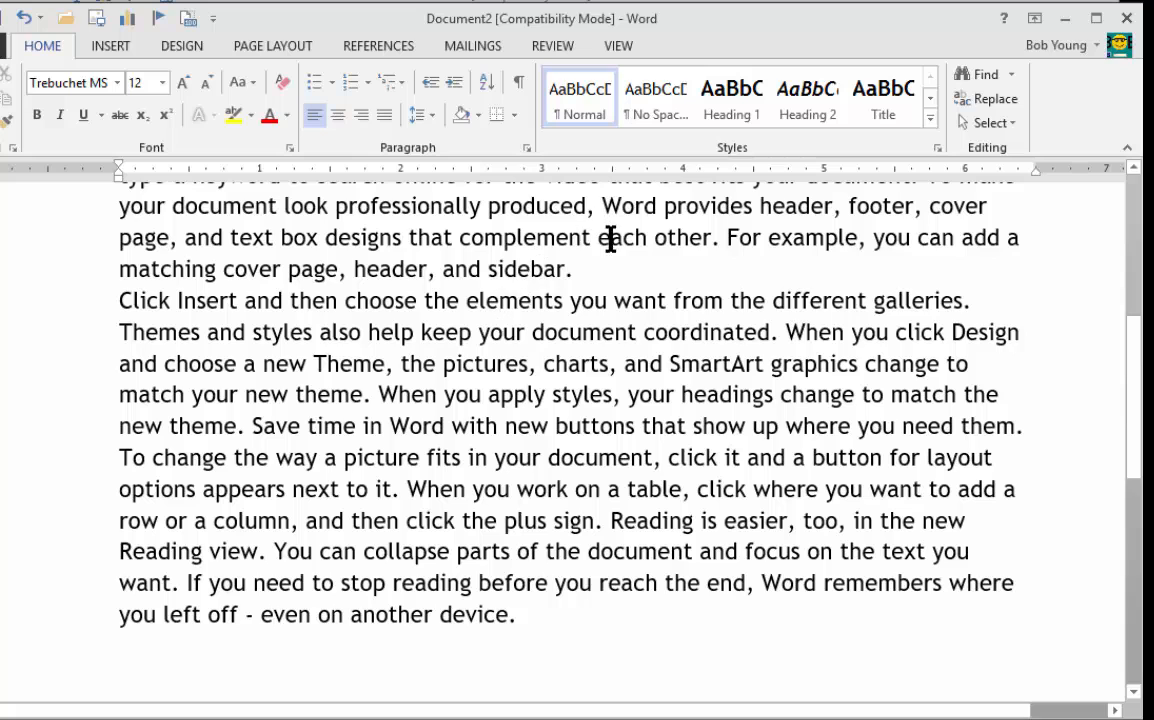
# Step: Preview the line and paragraph spacing choices on the second body paragraph and close the list without applying one
pyautogui.click(420, 115)
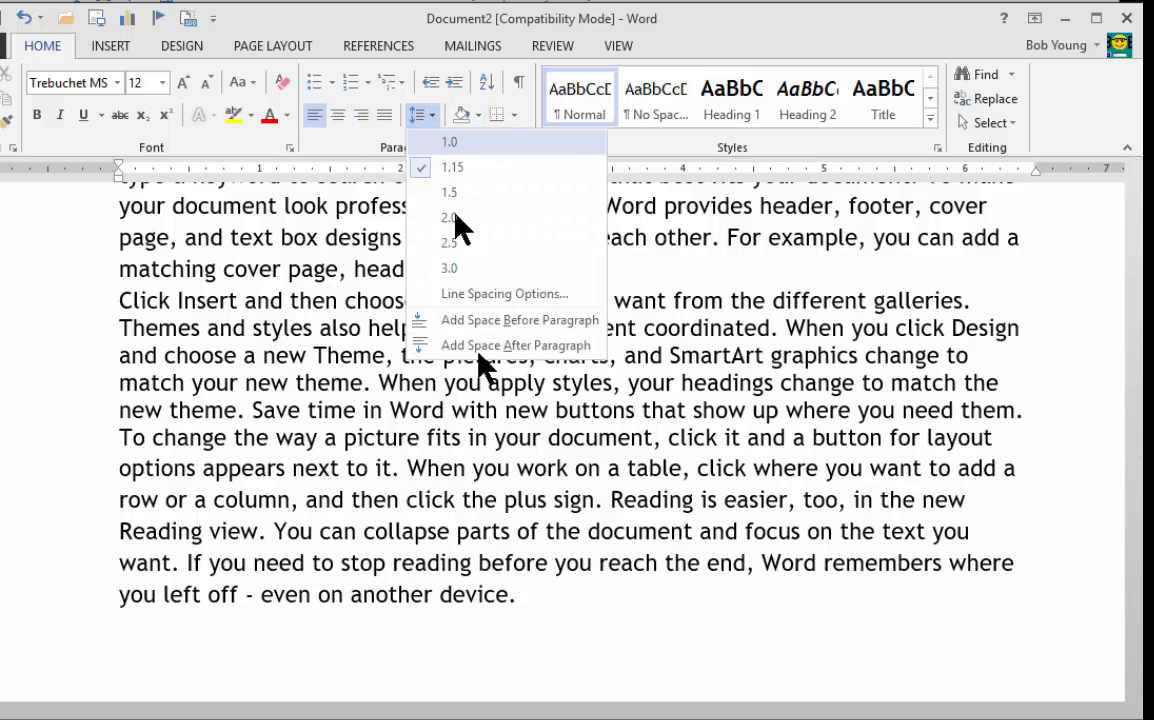
pyautogui.click(312, 405)
pyautogui.moveTo(279, 268); pyautogui.dragTo(500, 549)
pyautogui.click(472, 403)
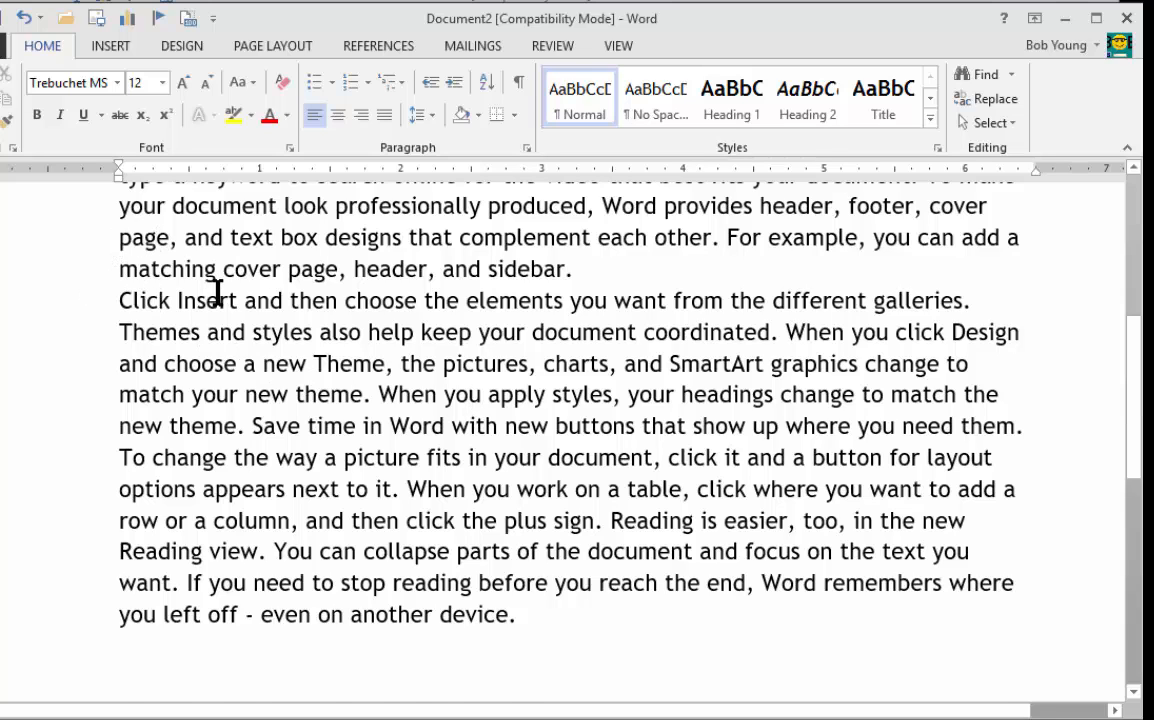
# Step: Select the whole letter including the address and salutation, review the selected content, and clear the selection
pyautogui.scroll(2, 217, 293)
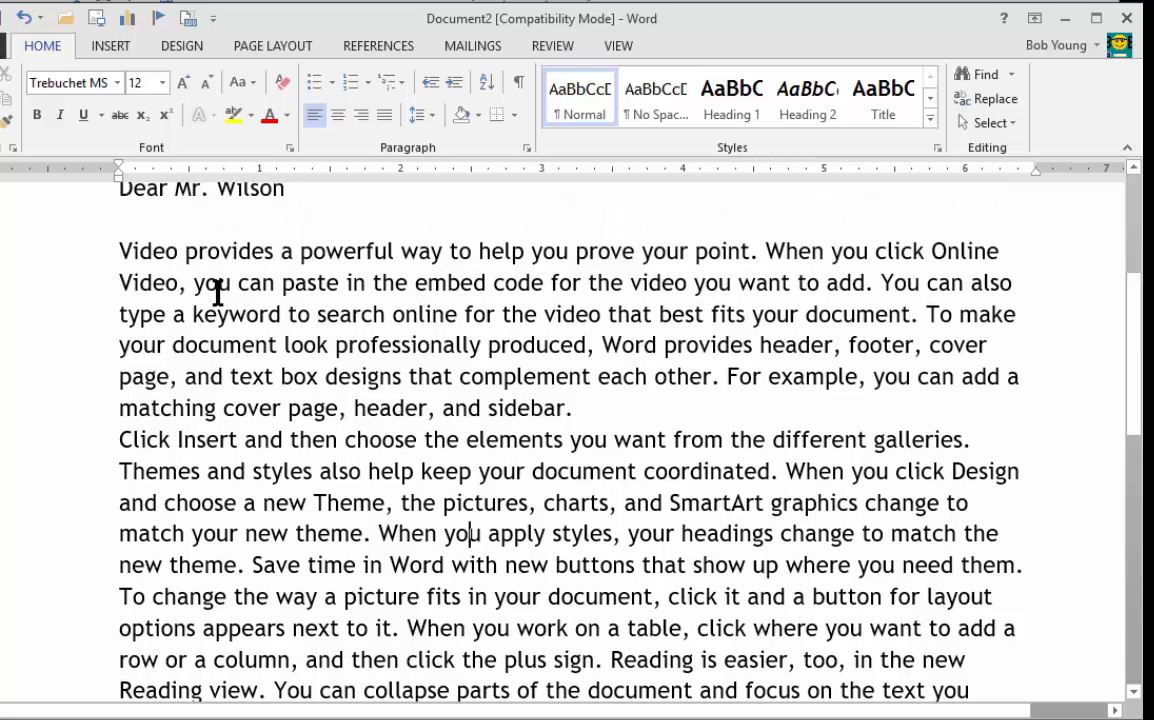
pyautogui.click(217, 291)
pyautogui.hotkey('ctrl', 'a')
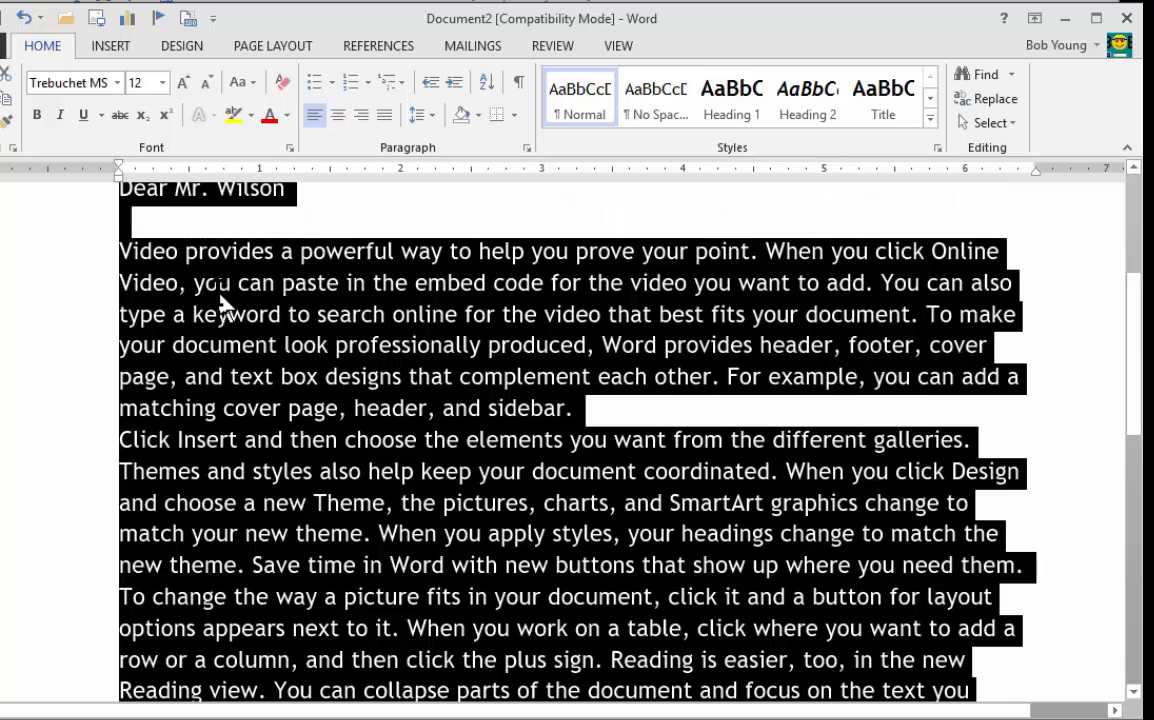
pyautogui.scroll(4, 220, 303)
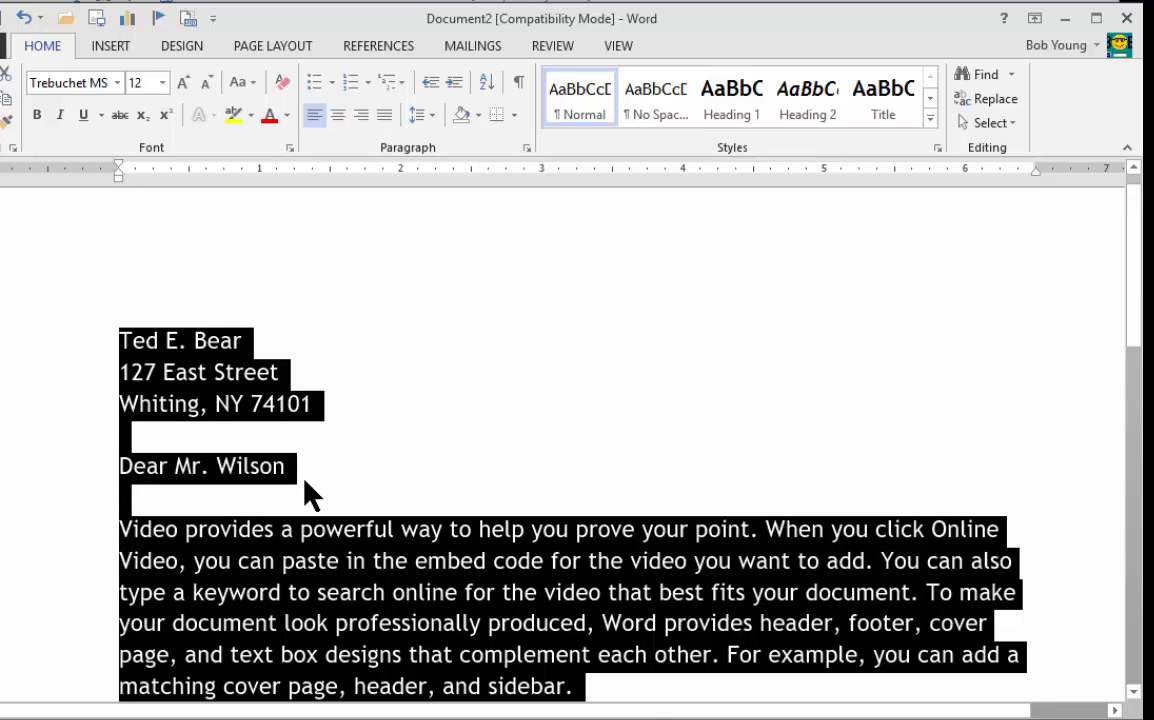
pyautogui.scroll(-3, 203, 376)
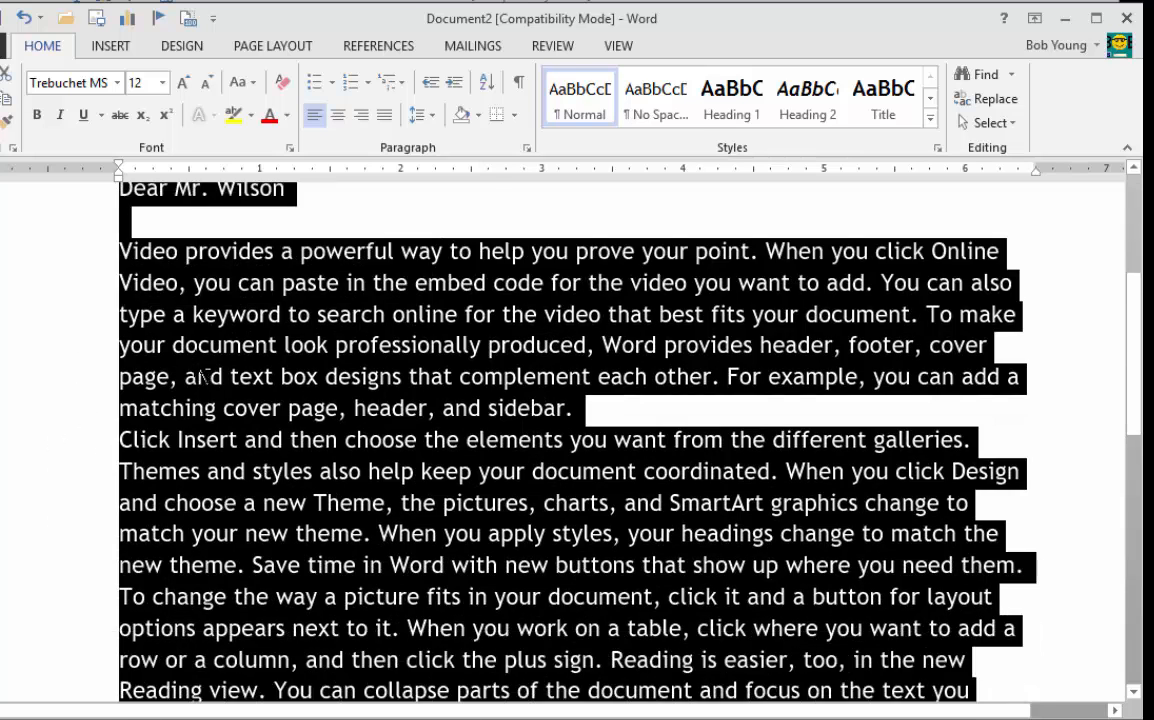
pyautogui.click(180, 314)
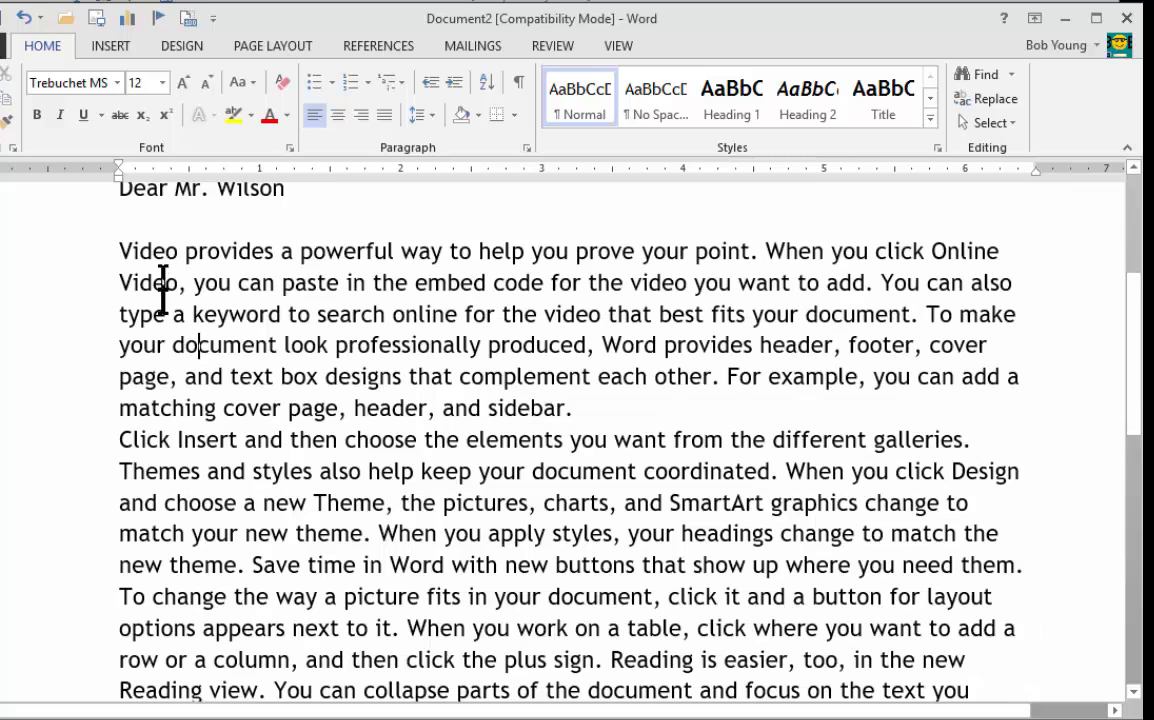
# Step: Select the first body paragraph from the left margin, expand the selection to the entire document, and deselect it
pyautogui.doubleClick(55, 345)
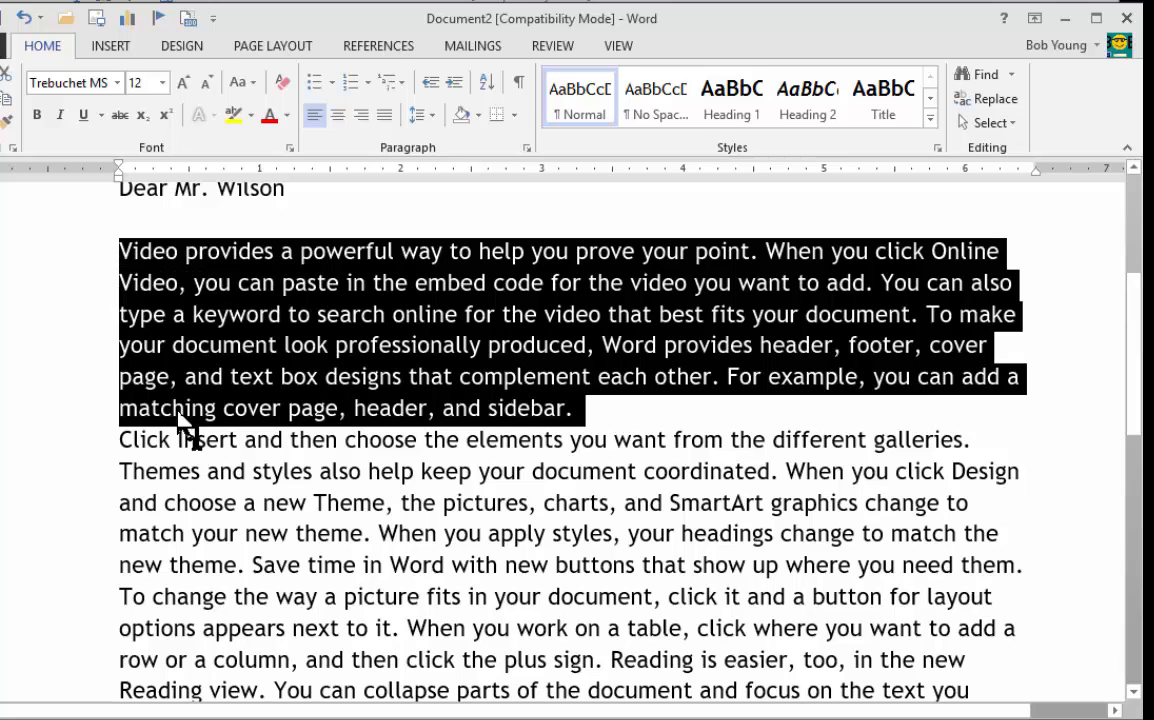
pyautogui.click(270, 495)
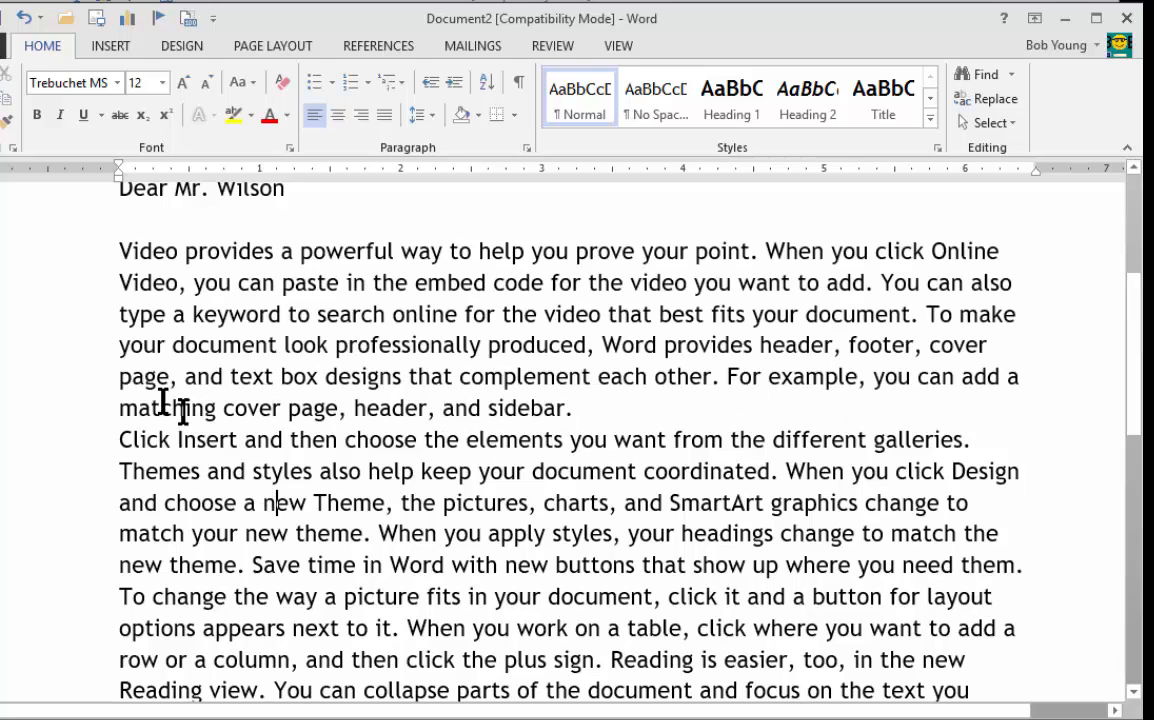
pyautogui.doubleClick(24, 345)
pyautogui.rightClick(33, 338)
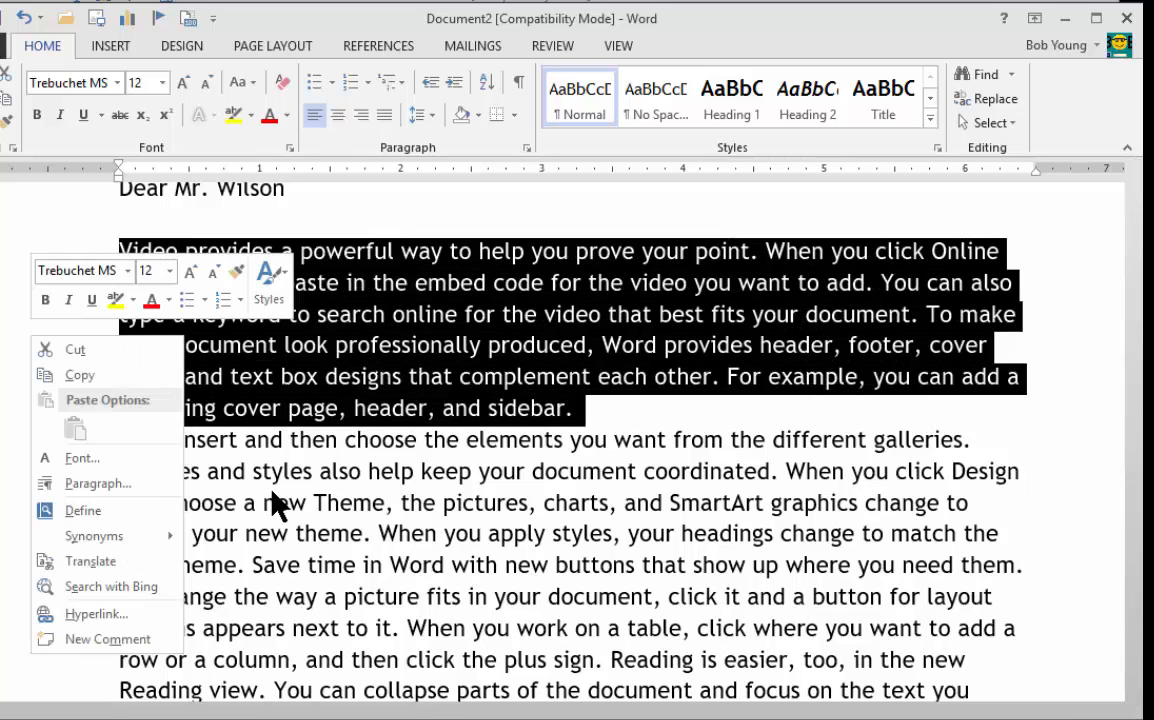
pyautogui.press('Escape')
pyautogui.tripleClick(46, 340)
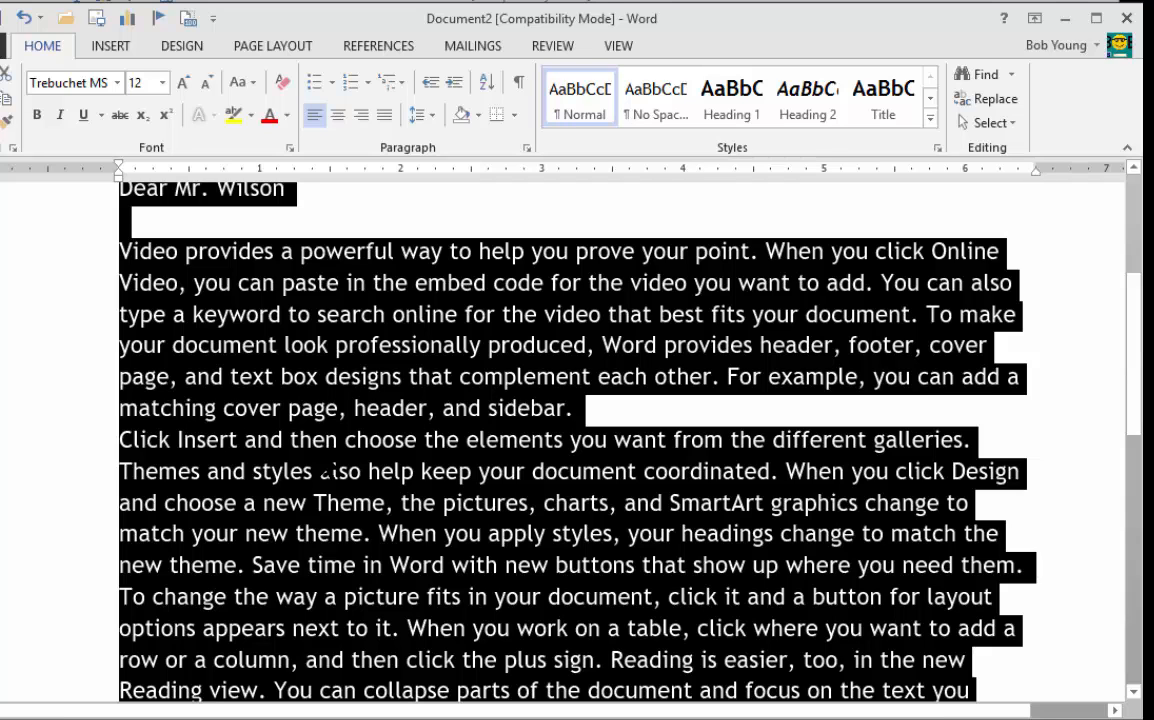
pyautogui.click(320, 452)
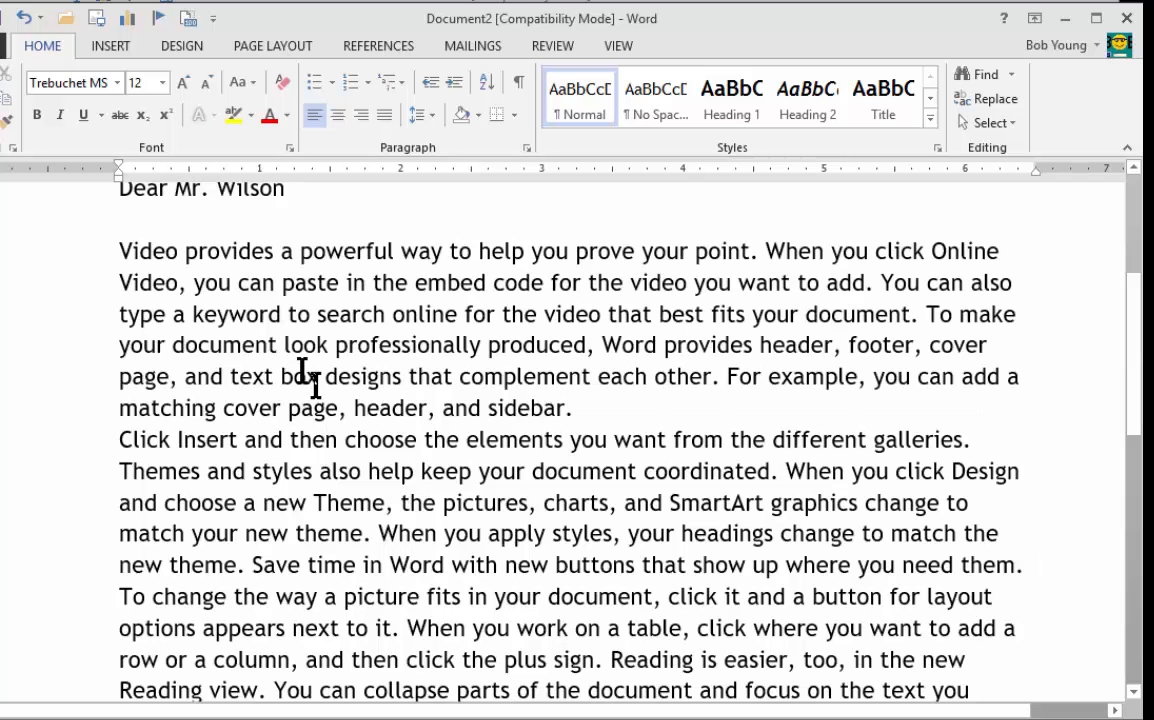
# Step: Select only the body text below the salutation, apply Add Space After Paragraph to it, and clear the selection
pyautogui.click(54, 259)
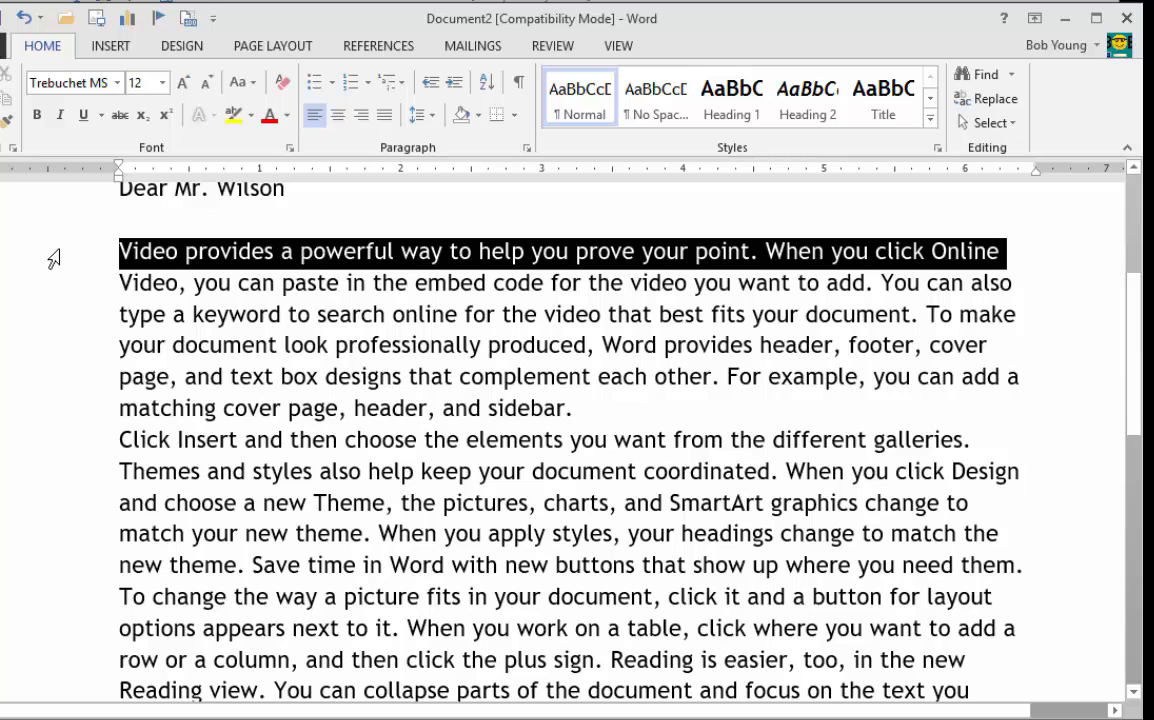
pyautogui.moveTo(54, 259); pyautogui.dragTo(60, 630)
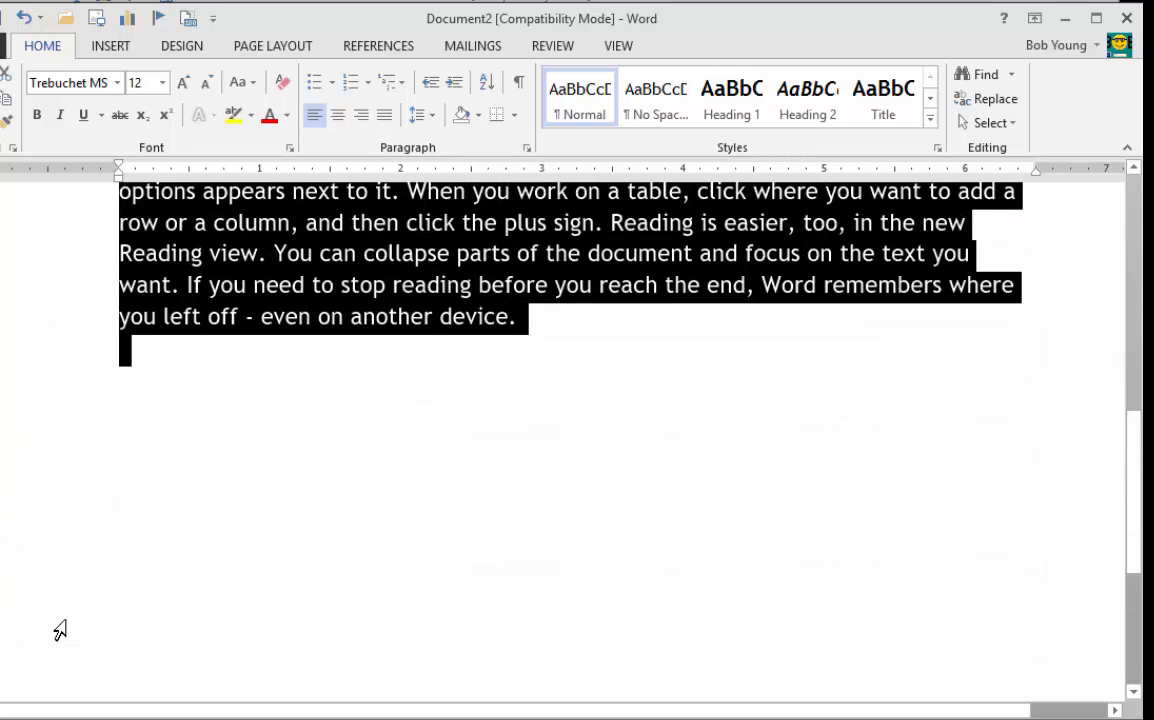
pyautogui.scroll(5, 60, 630)
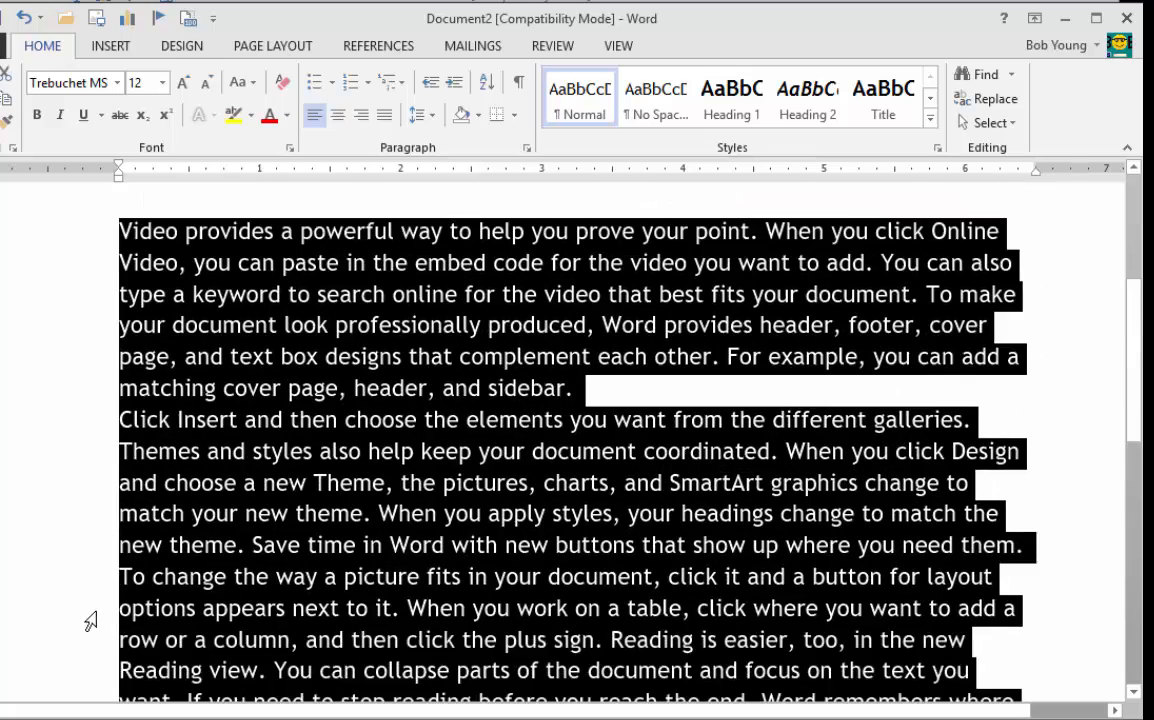
pyautogui.scroll(-2, 90, 622)
pyautogui.scroll(3, 90, 622)
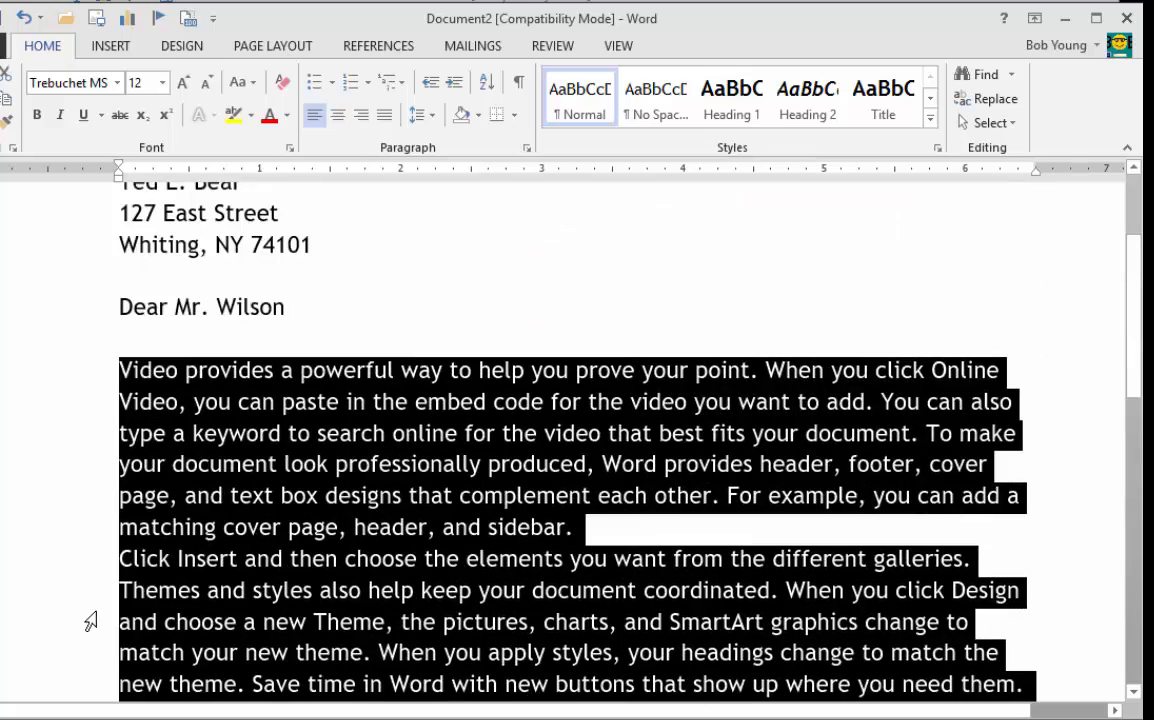
pyautogui.scroll(2, 90, 622)
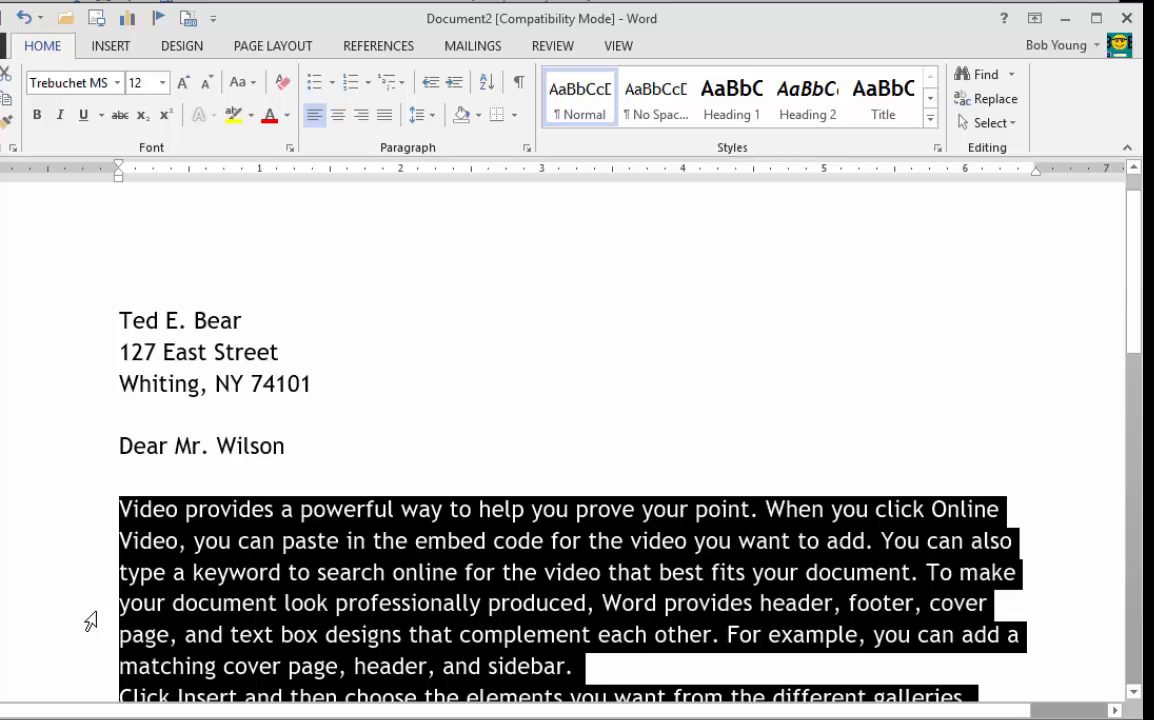
pyautogui.scroll(-3, 91, 622)
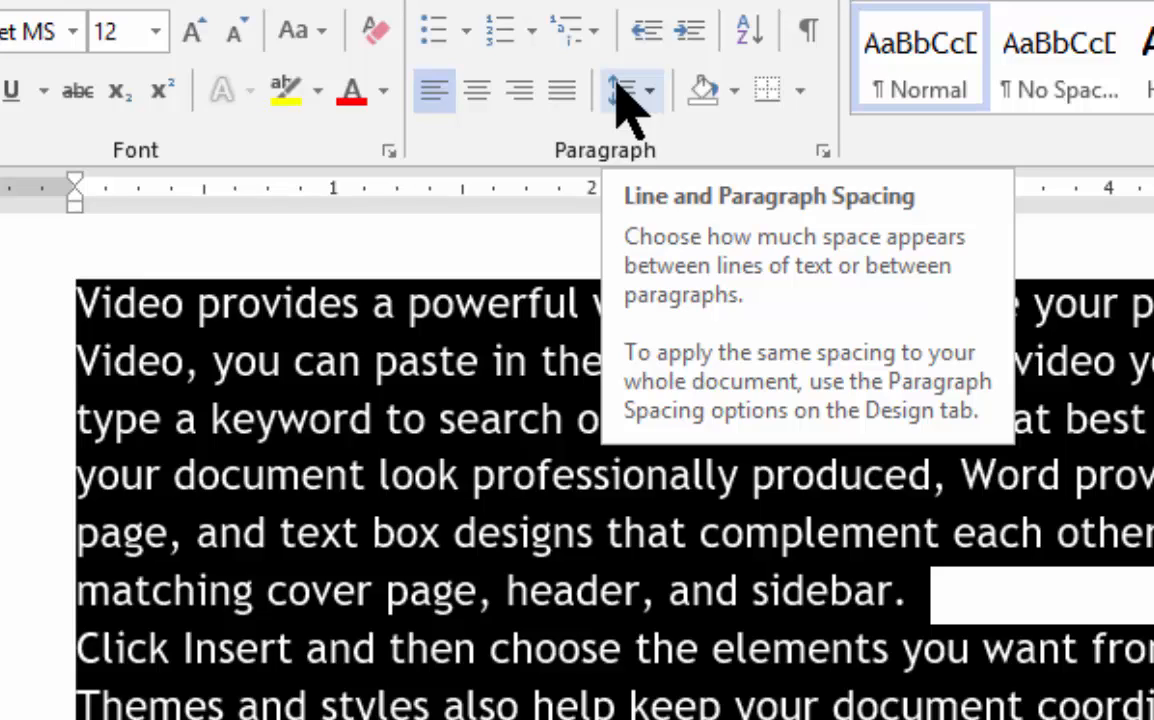
pyautogui.click(641, 95)
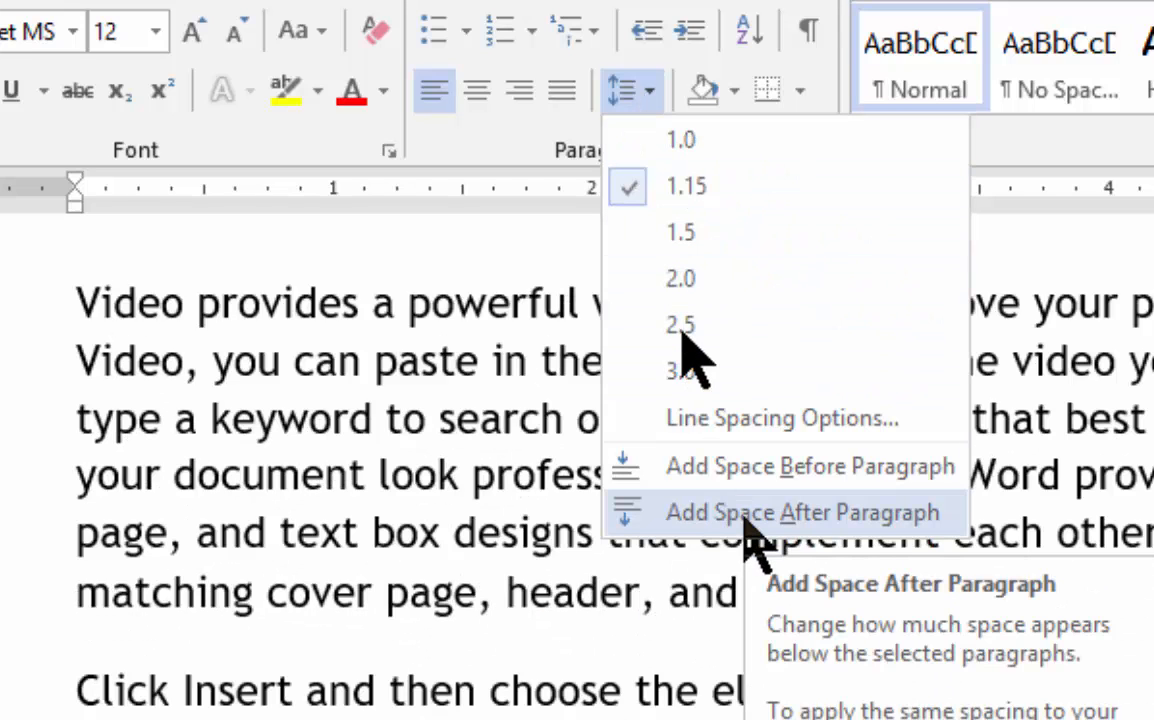
pyautogui.click(744, 516)
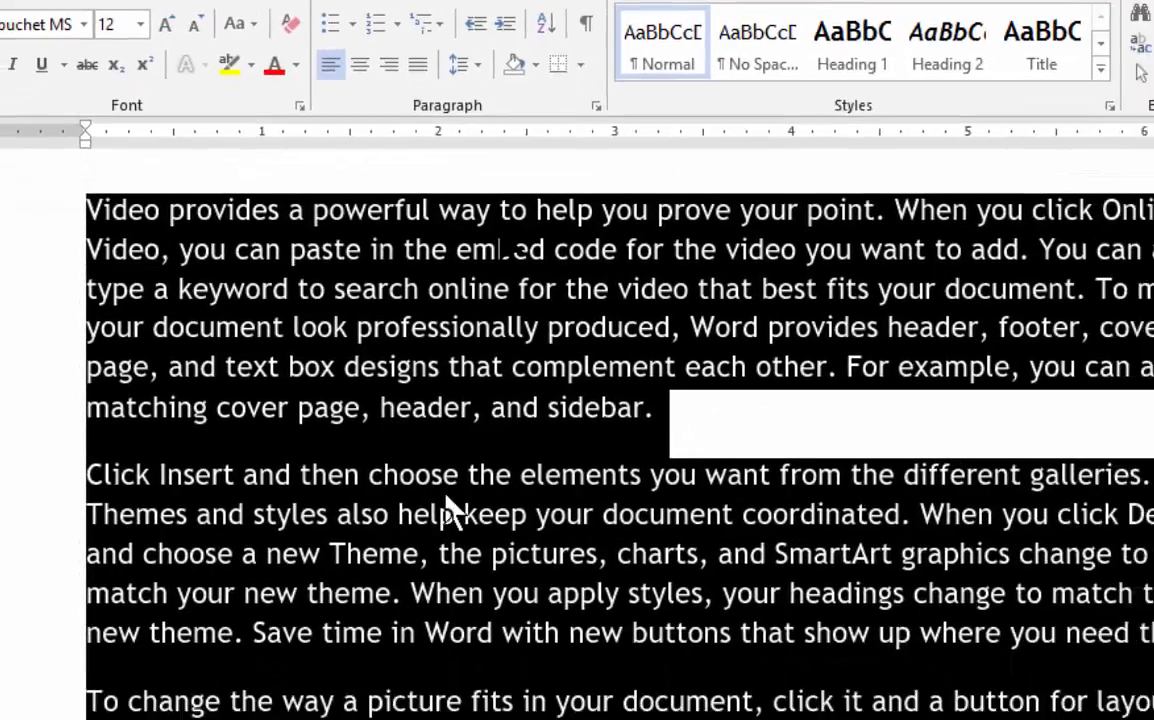
pyautogui.scroll(-1, 381, 497)
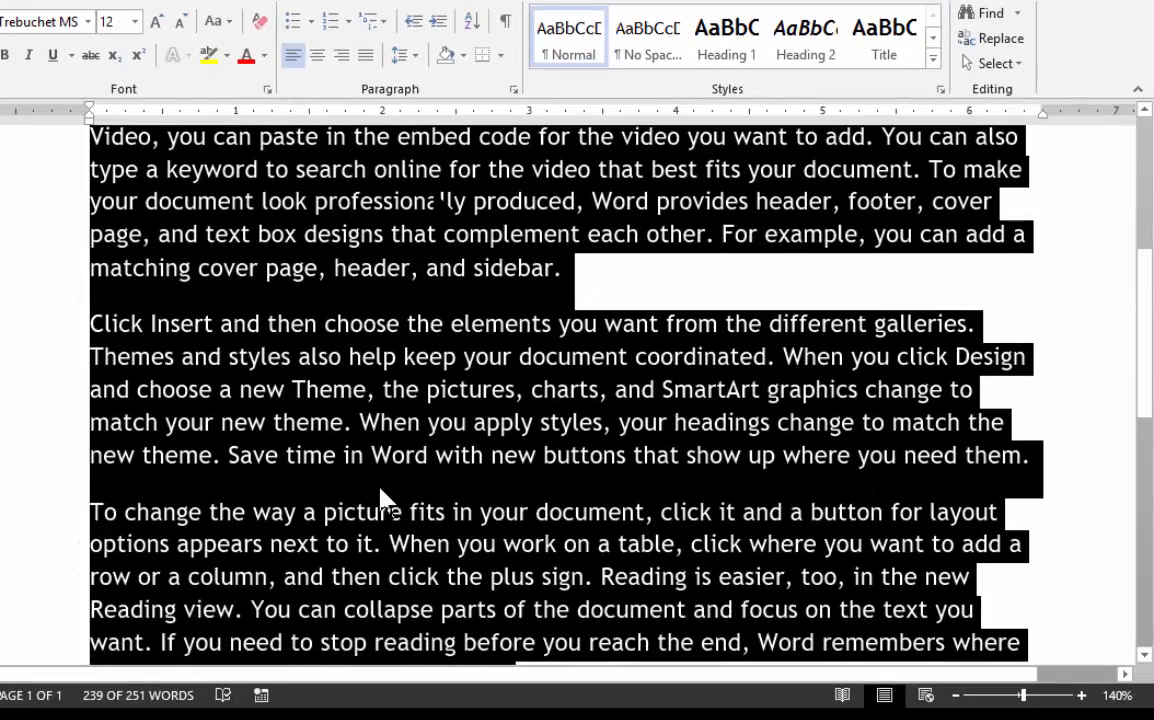
pyautogui.click(362, 234)
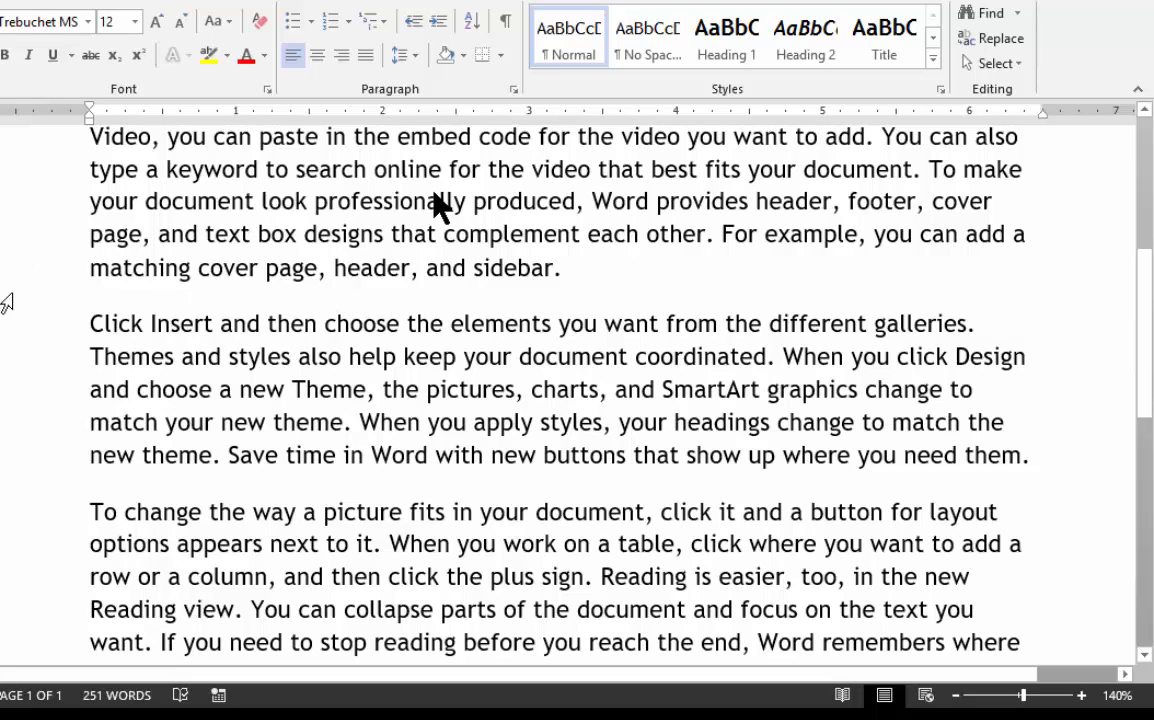
# Step: Highlight the last line of each body paragraph to examine the space below it, and clear the selection
pyautogui.click(2, 270)
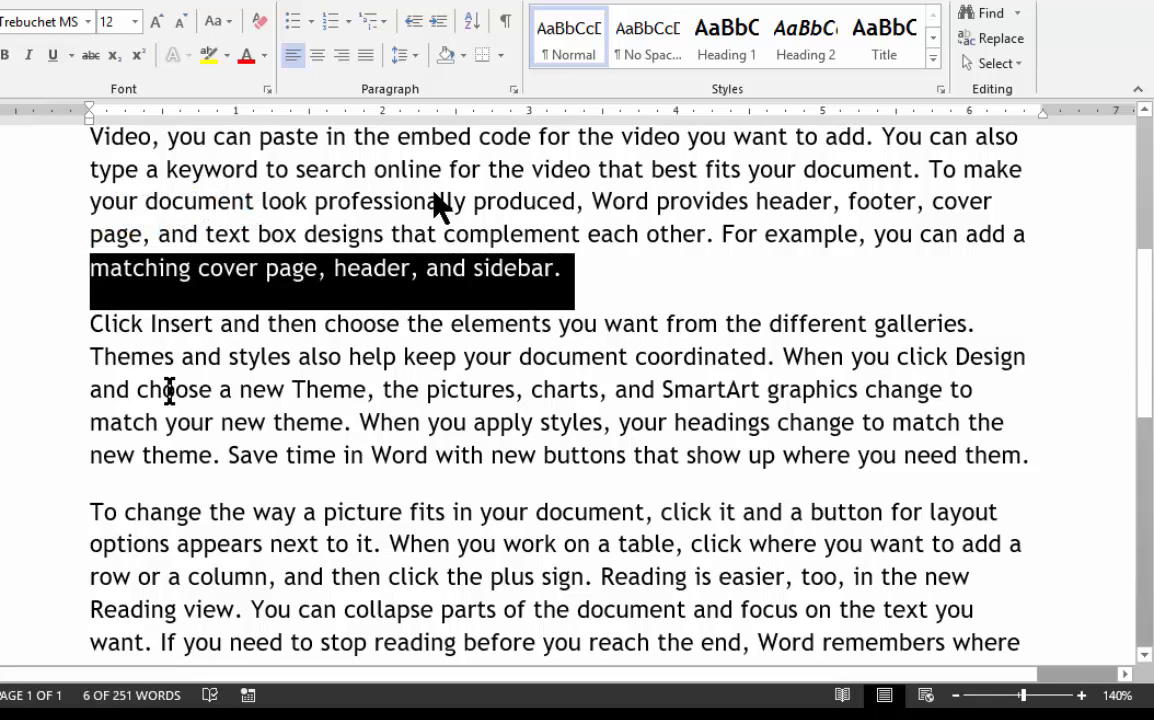
pyautogui.scroll(-2, 110, 375)
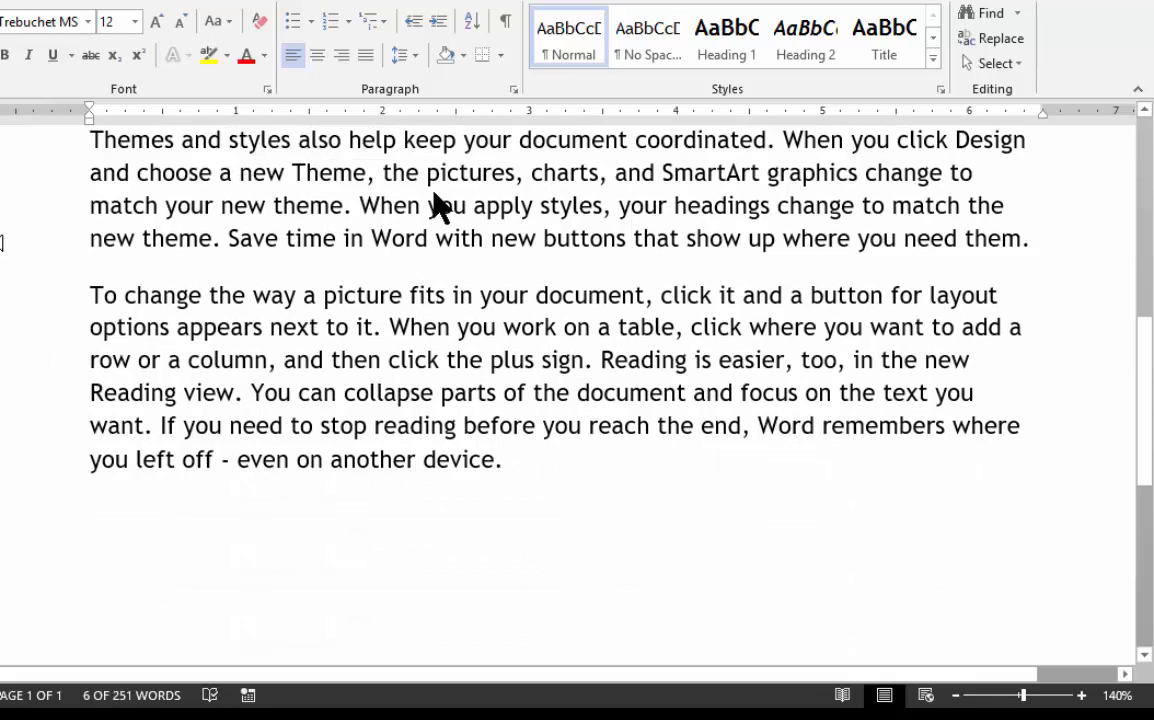
pyautogui.click(14, 250)
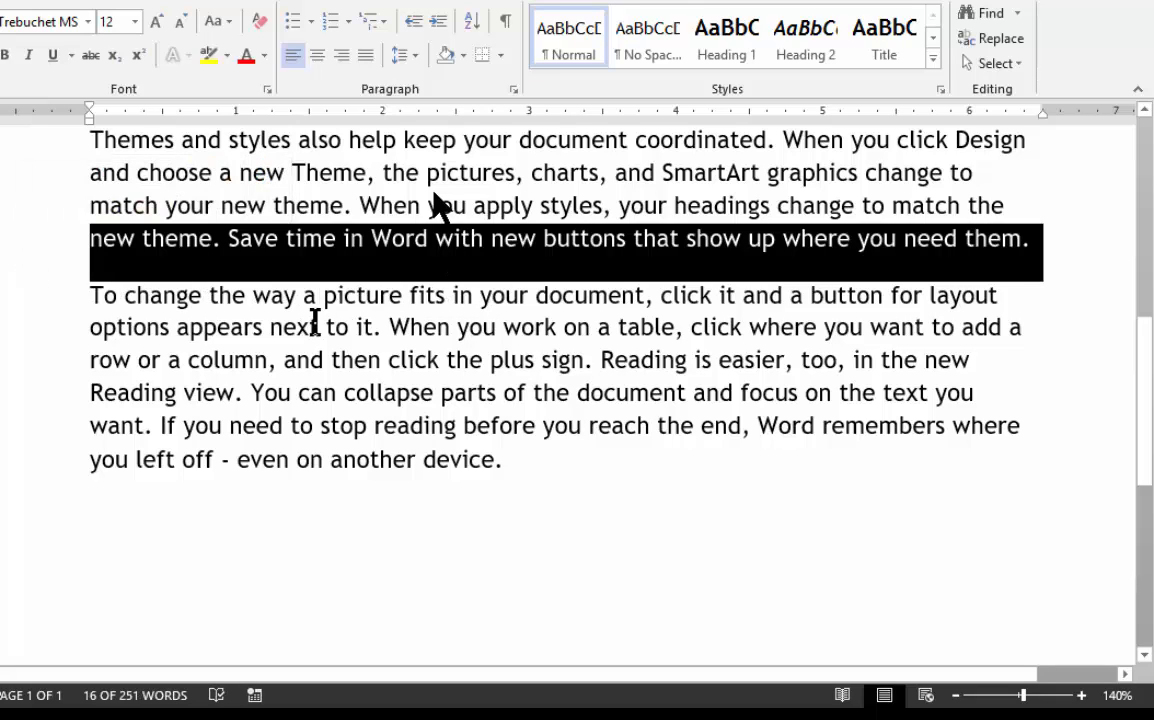
pyautogui.scroll(-1, 315, 320)
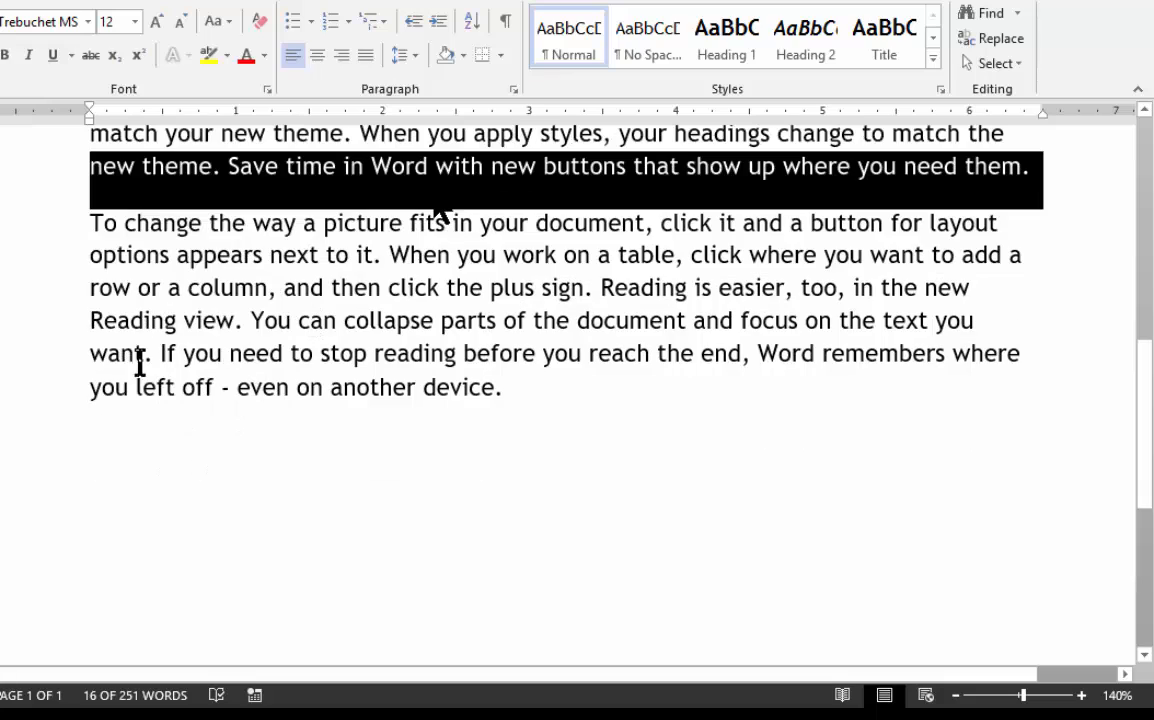
pyautogui.click(20, 397)
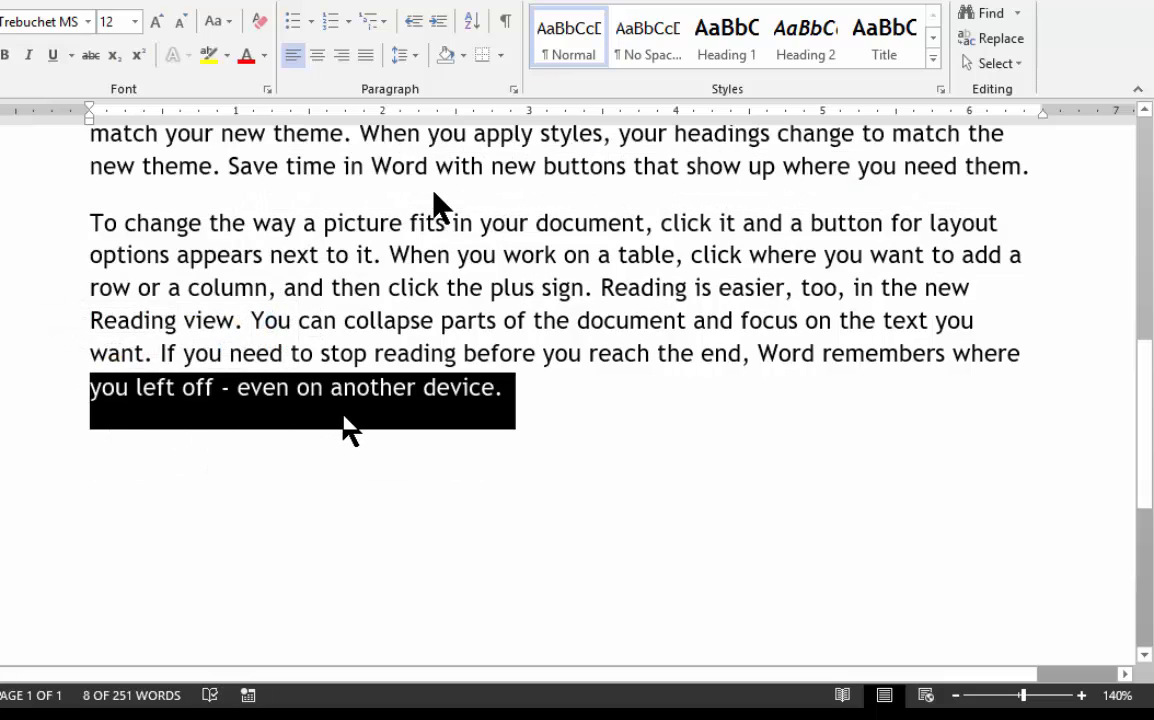
pyautogui.click(310, 443)
# Step: Undo the space added after the body paragraphs
pyautogui.scroll(3, 316, 387)
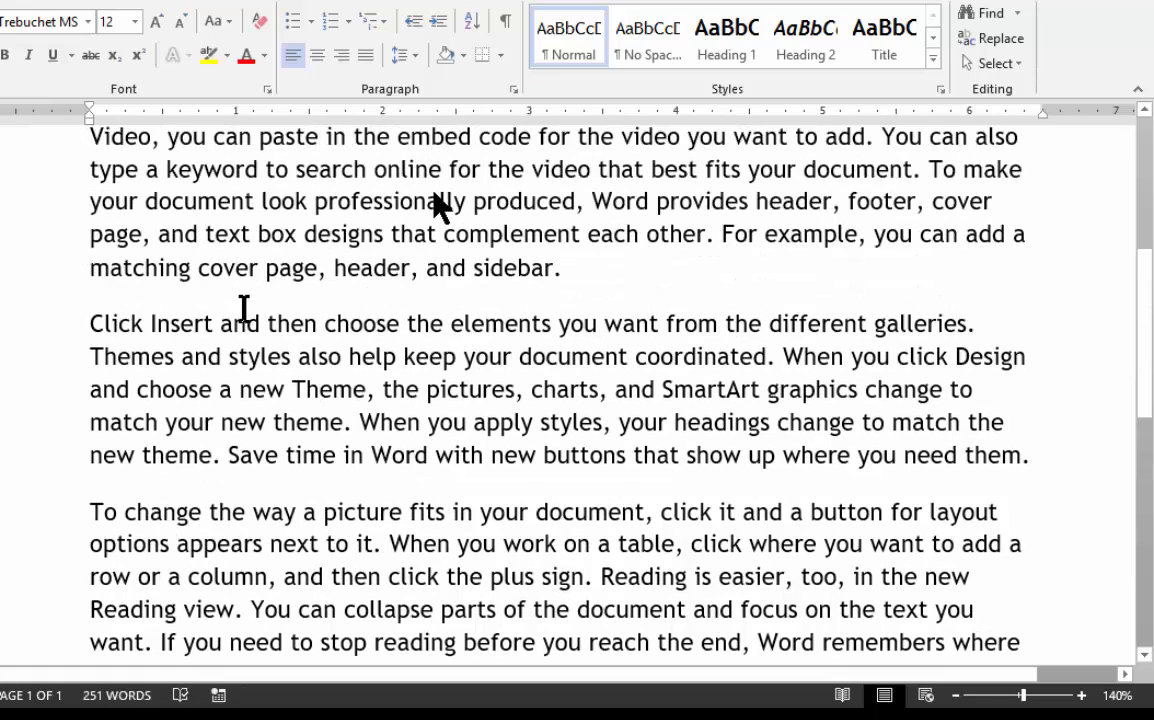
pyautogui.scroll(1, 14, 183)
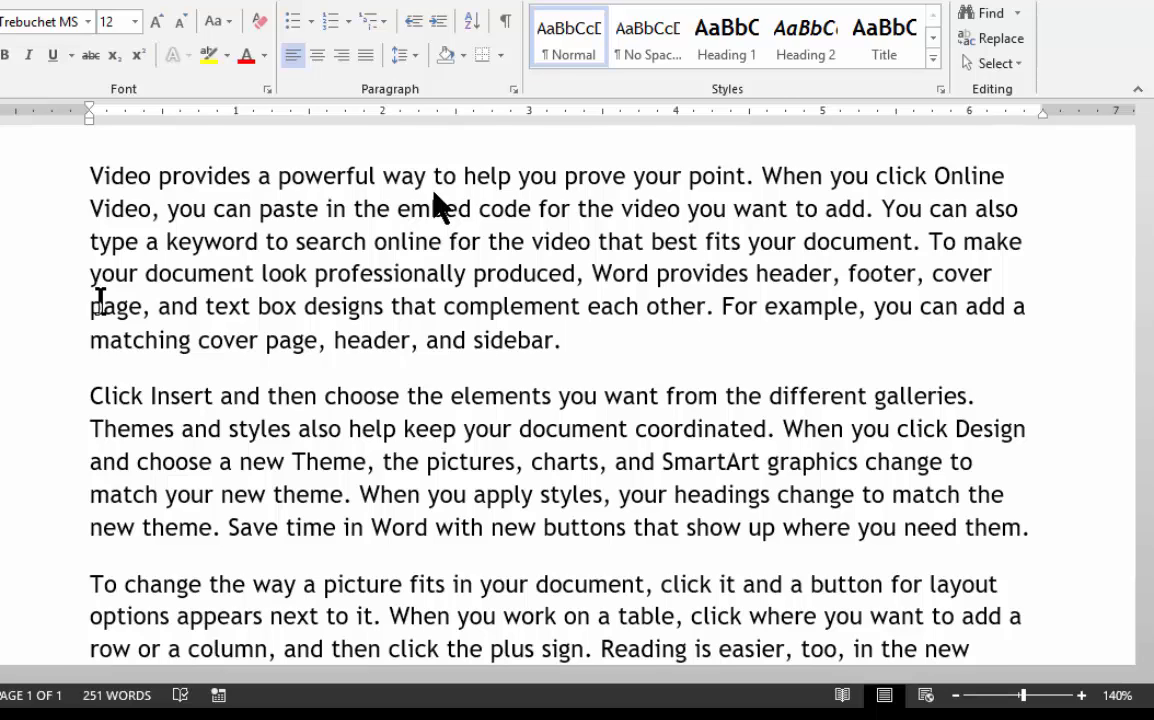
pyautogui.hotkey('ctrl', 'z')
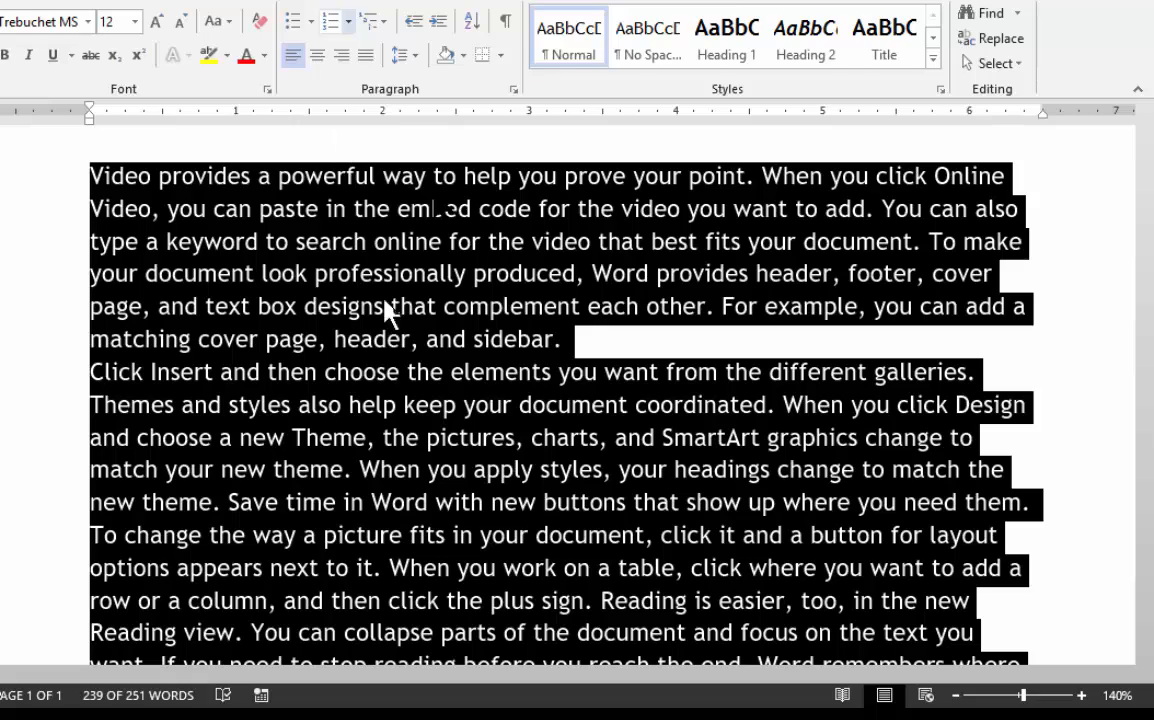
pyautogui.scroll(-1, 378, 75)
pyautogui.scroll(-2, 510, 85)
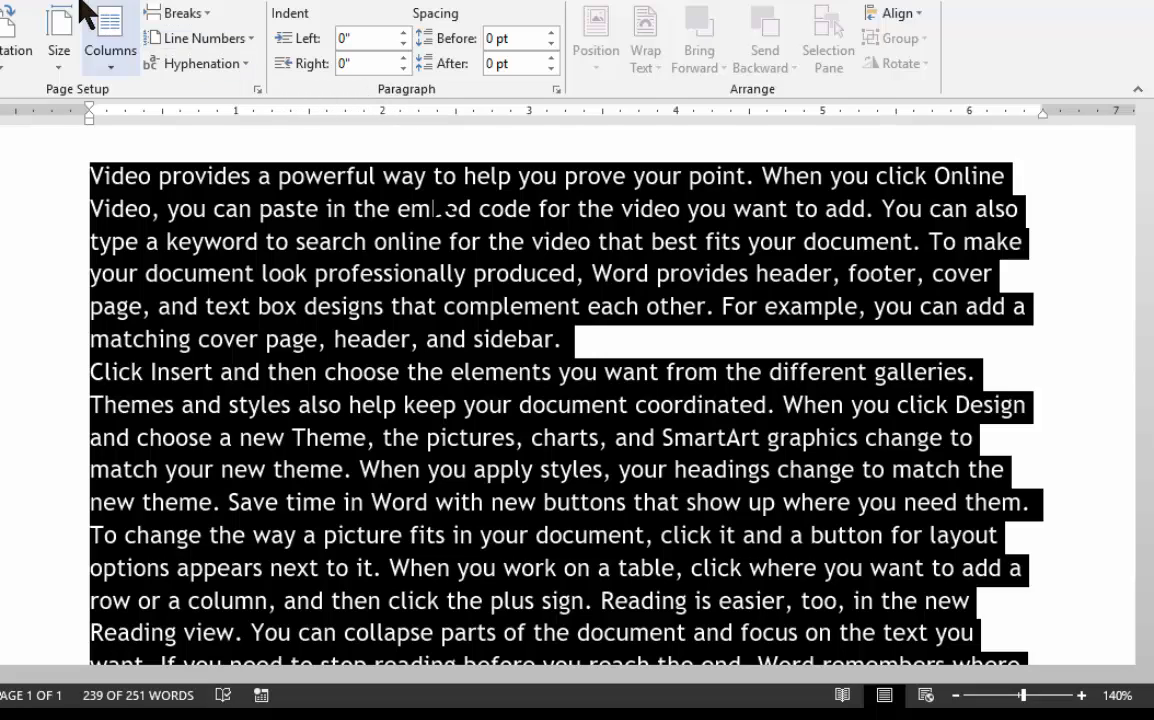
# Step: Set the spacing after the selected body paragraphs to 12 pt in the paragraph settings
pyautogui.click(14, 2)
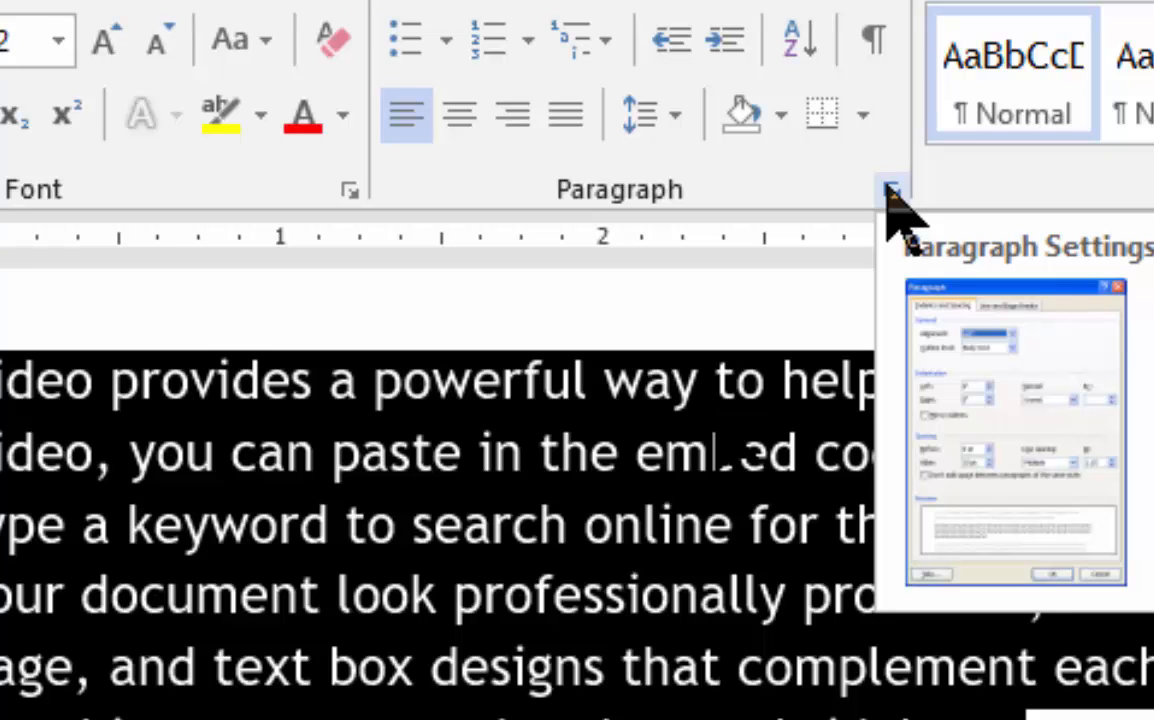
pyautogui.click(890, 191)
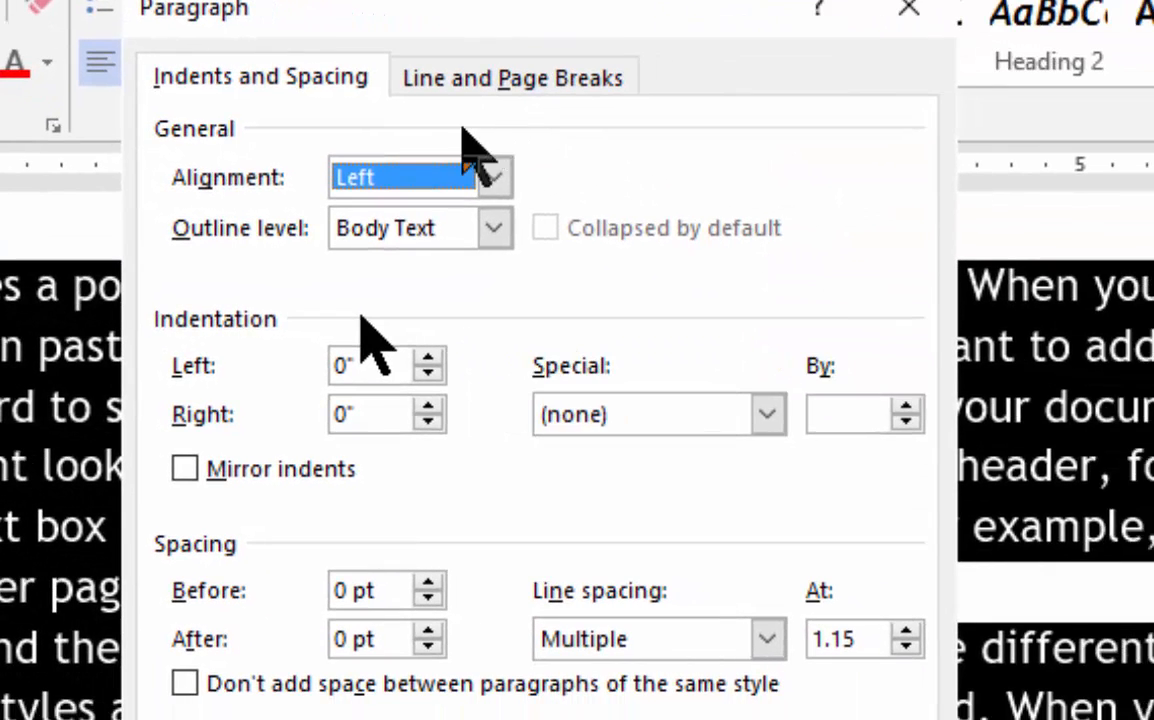
pyautogui.moveTo(150, 20)
pyautogui.mouseDown()
pyautogui.moveTo(283, 31)
pyautogui.moveTo(164, 32)
pyautogui.mouseUp()
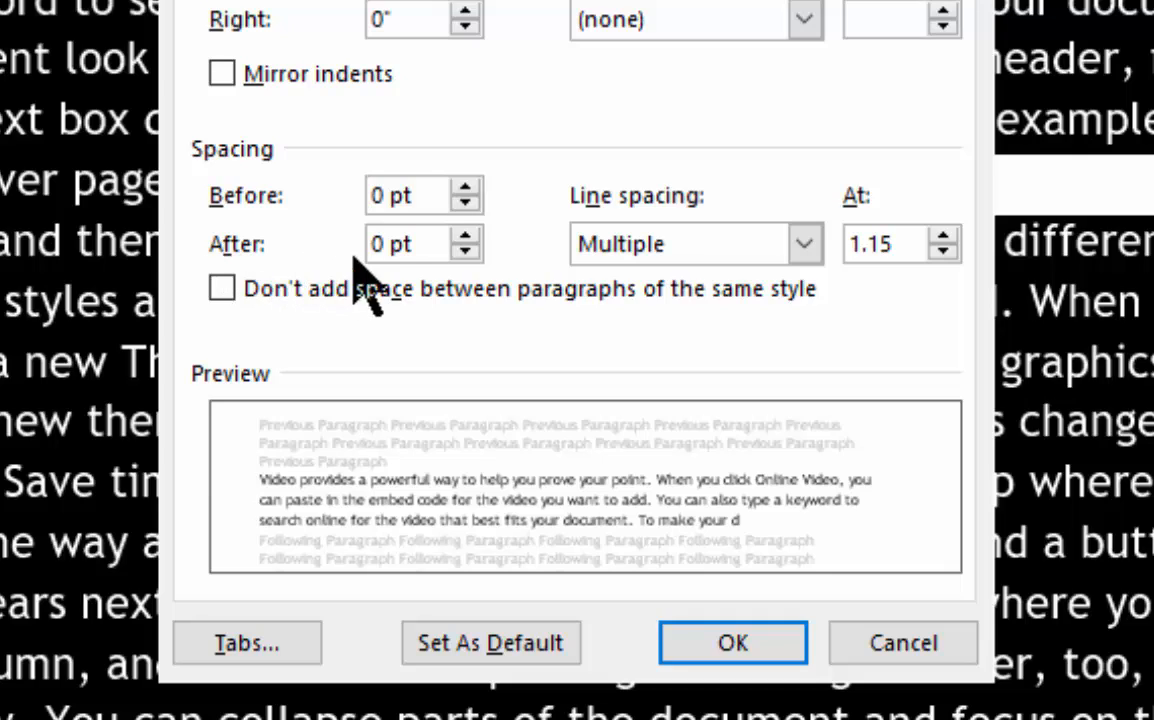
pyautogui.moveTo(412, 243); pyautogui.dragTo(371, 250)
pyautogui.click(466, 236)
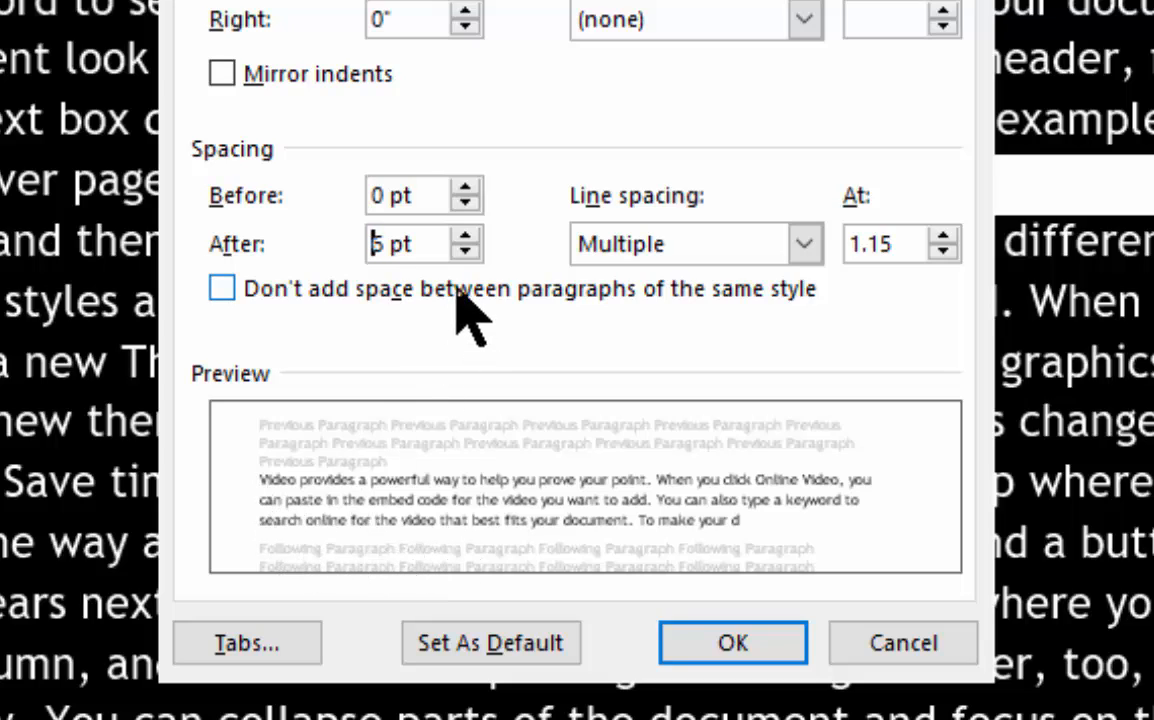
pyautogui.click(466, 237)
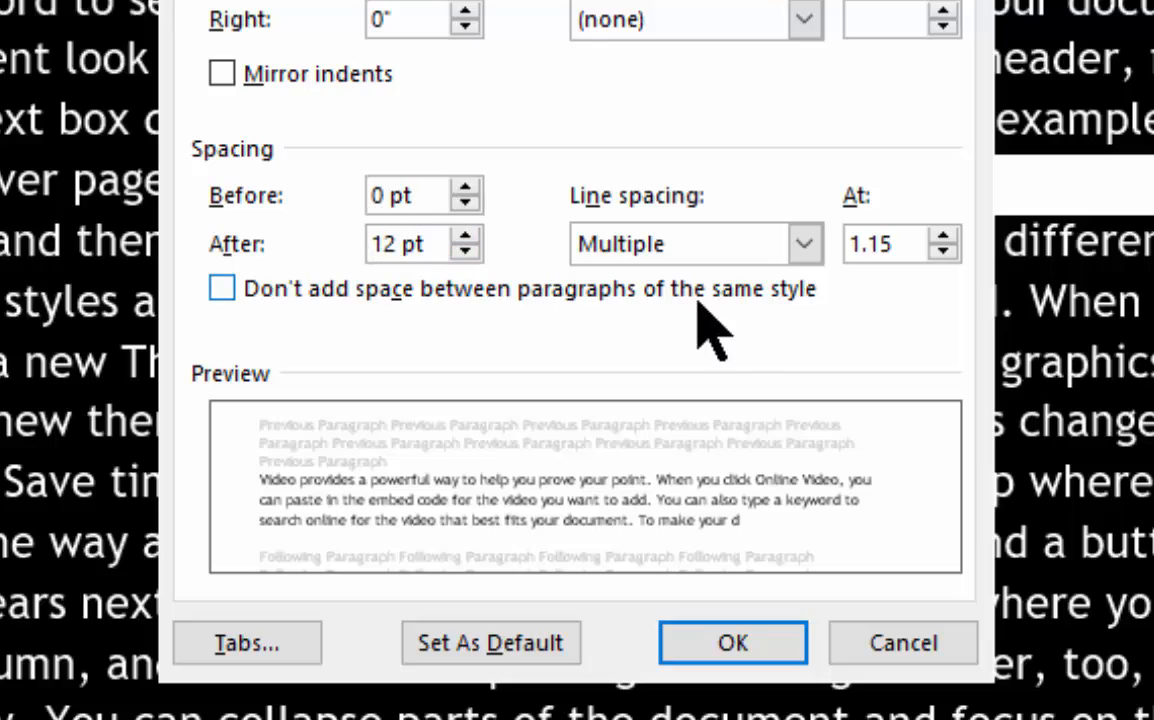
pyautogui.click(718, 650)
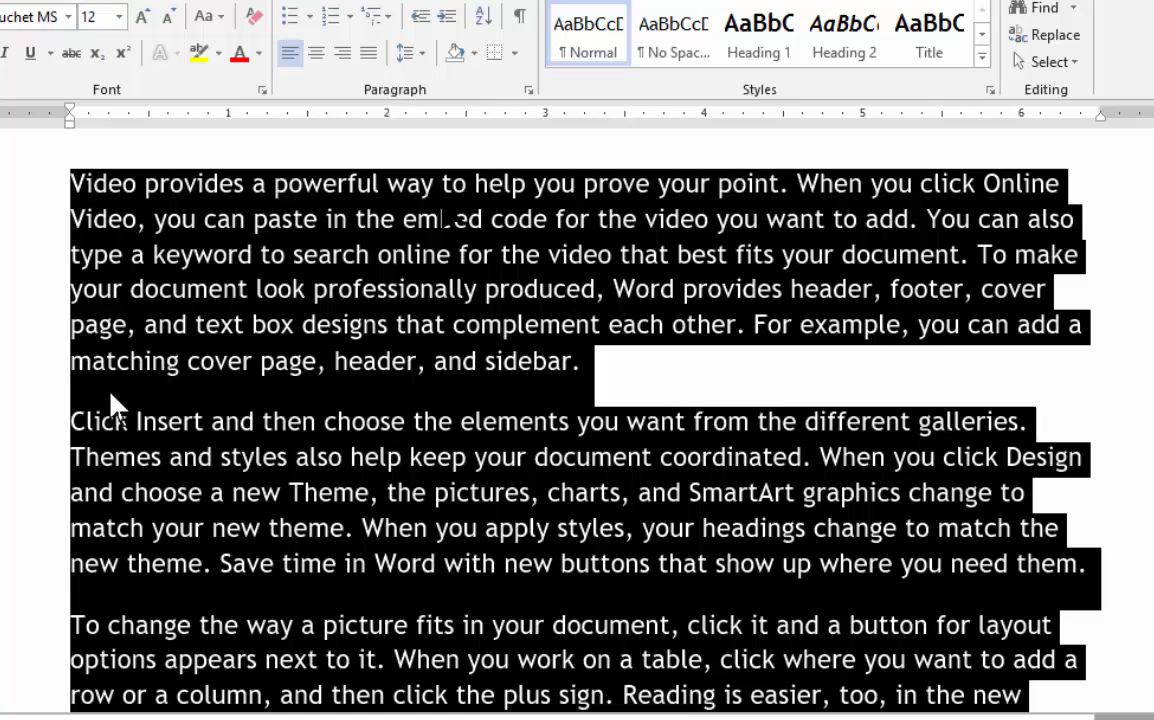
# Step: Select the entire letter, set its line spacing to 2.0, and clear the selection
pyautogui.scroll(-1, 198, 520)
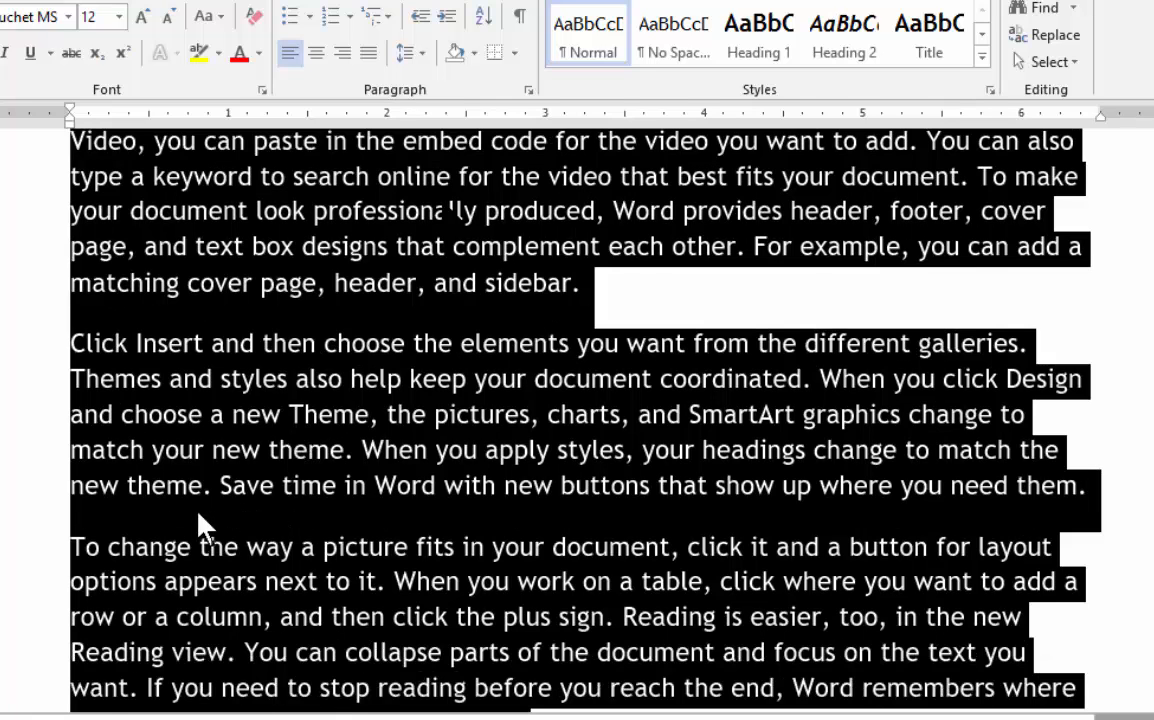
pyautogui.scroll(-2, 303, 521)
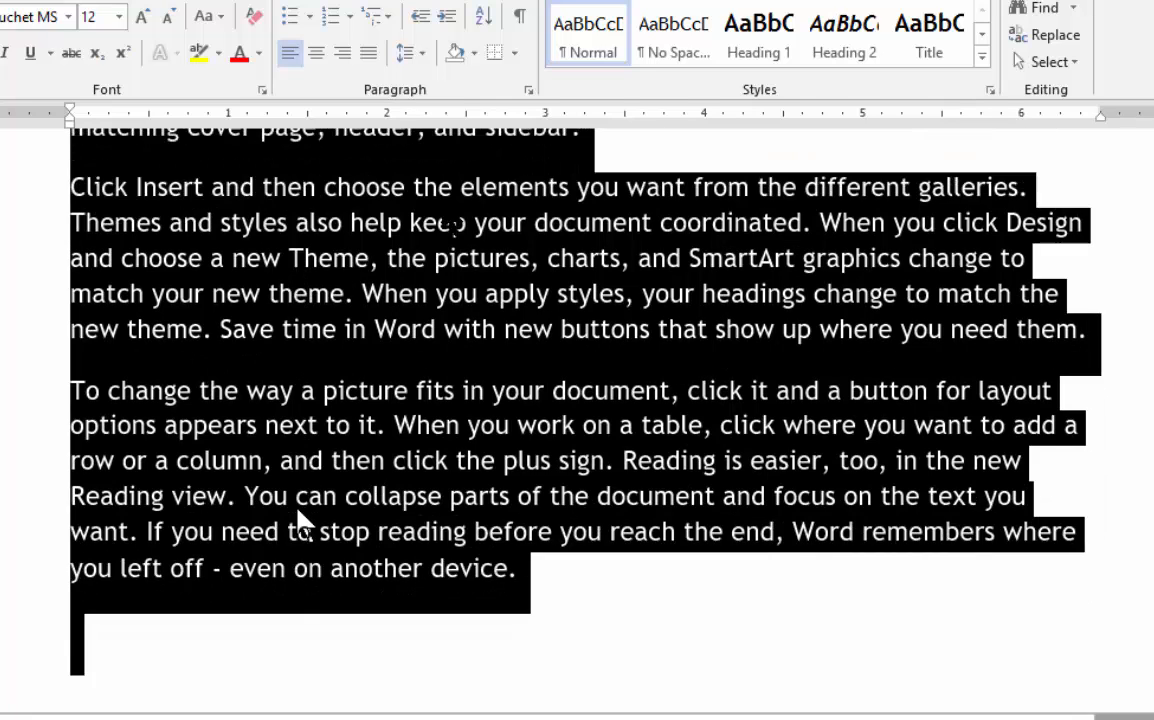
pyautogui.scroll(1, 299, 519)
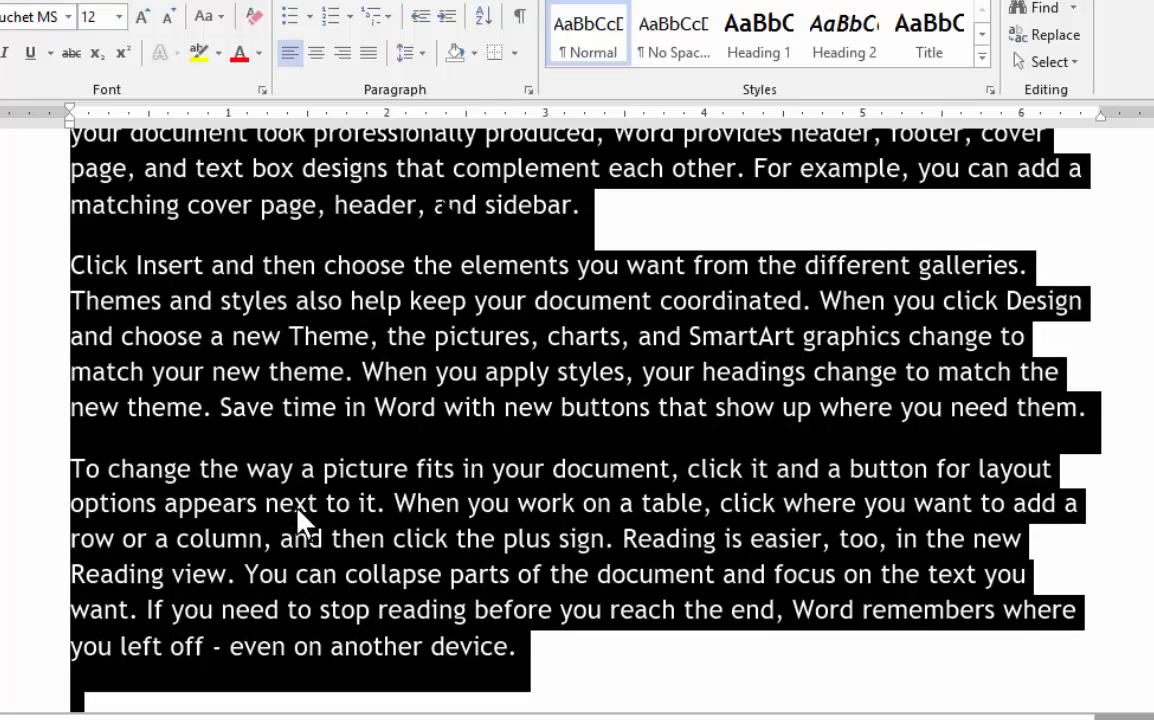
pyautogui.scroll(3, 297, 508)
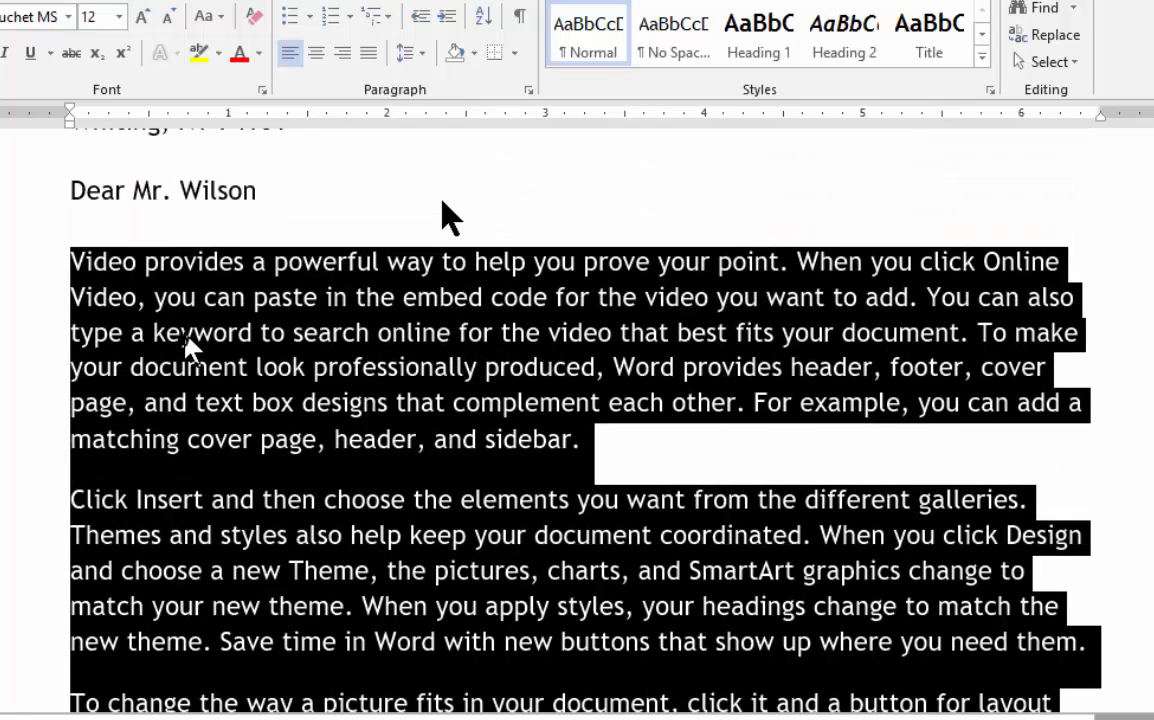
pyautogui.hotkey('ctrl', 'a')
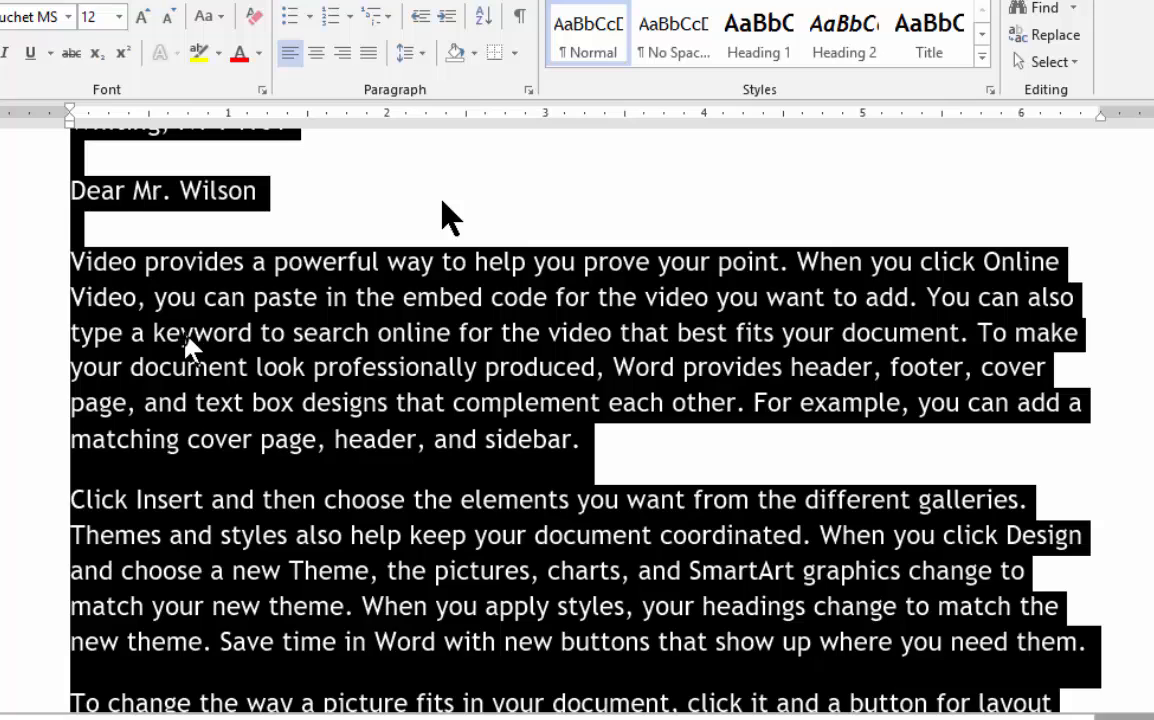
pyautogui.scroll(2, 262, 350)
pyautogui.scroll(-2, 255, 335)
pyautogui.scroll(-4, 253, 335)
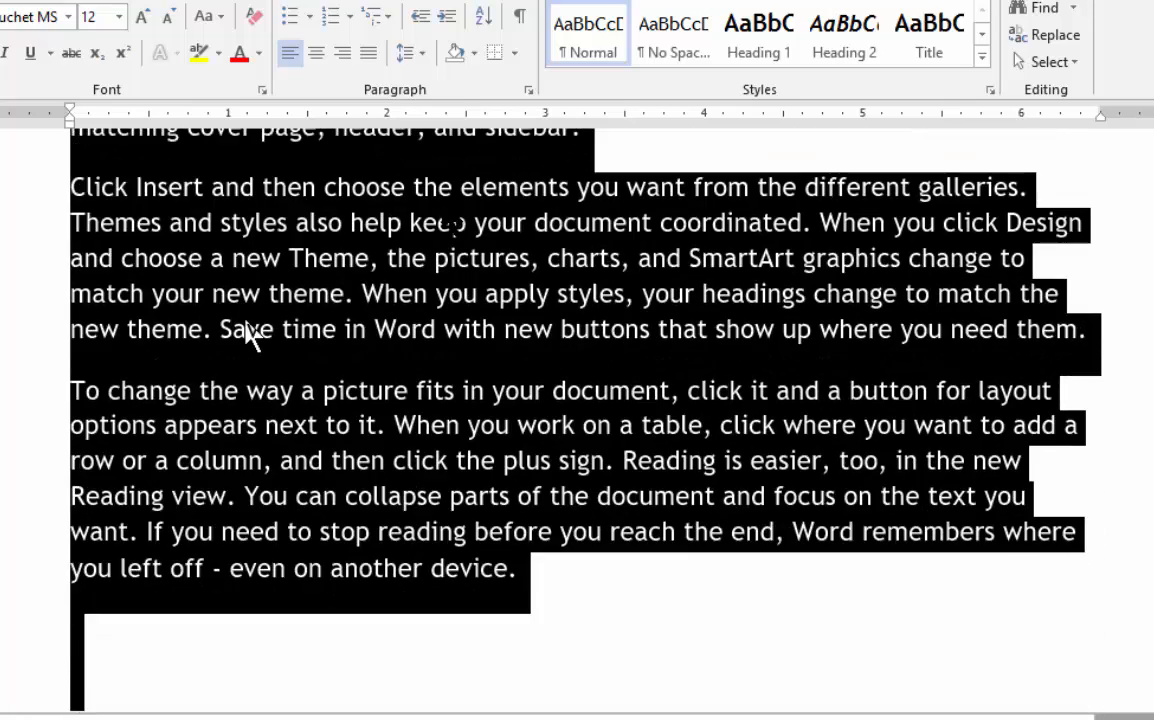
pyautogui.scroll(3, 248, 328)
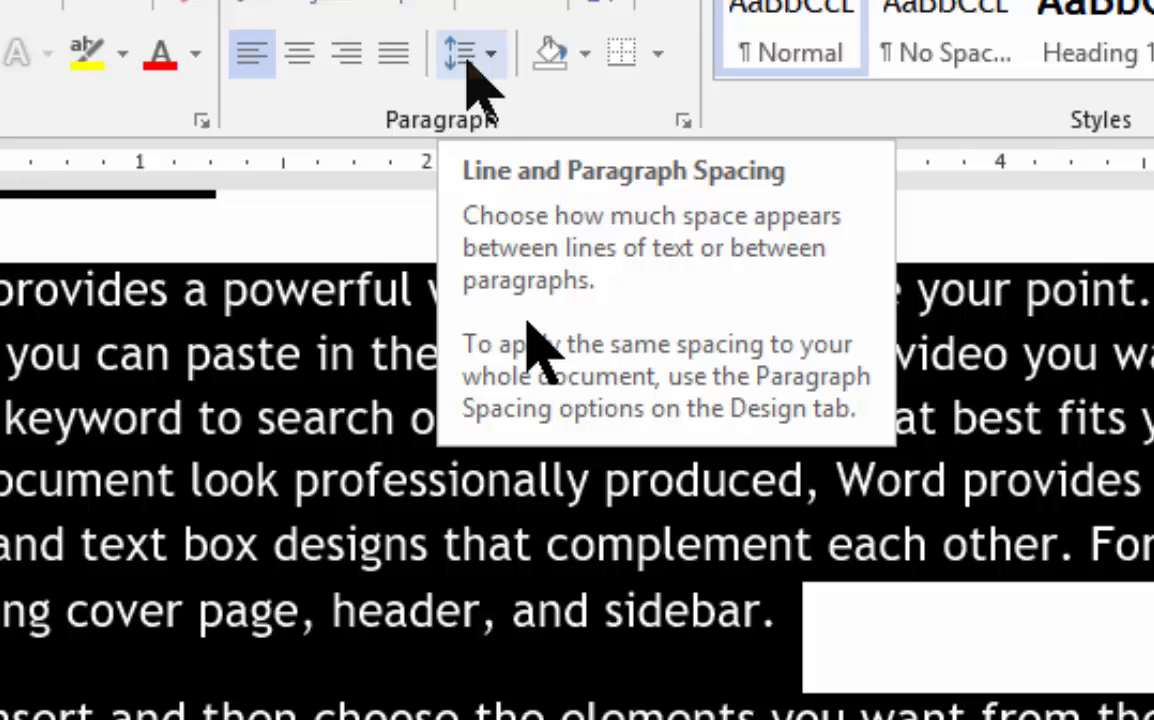
pyautogui.click(468, 62)
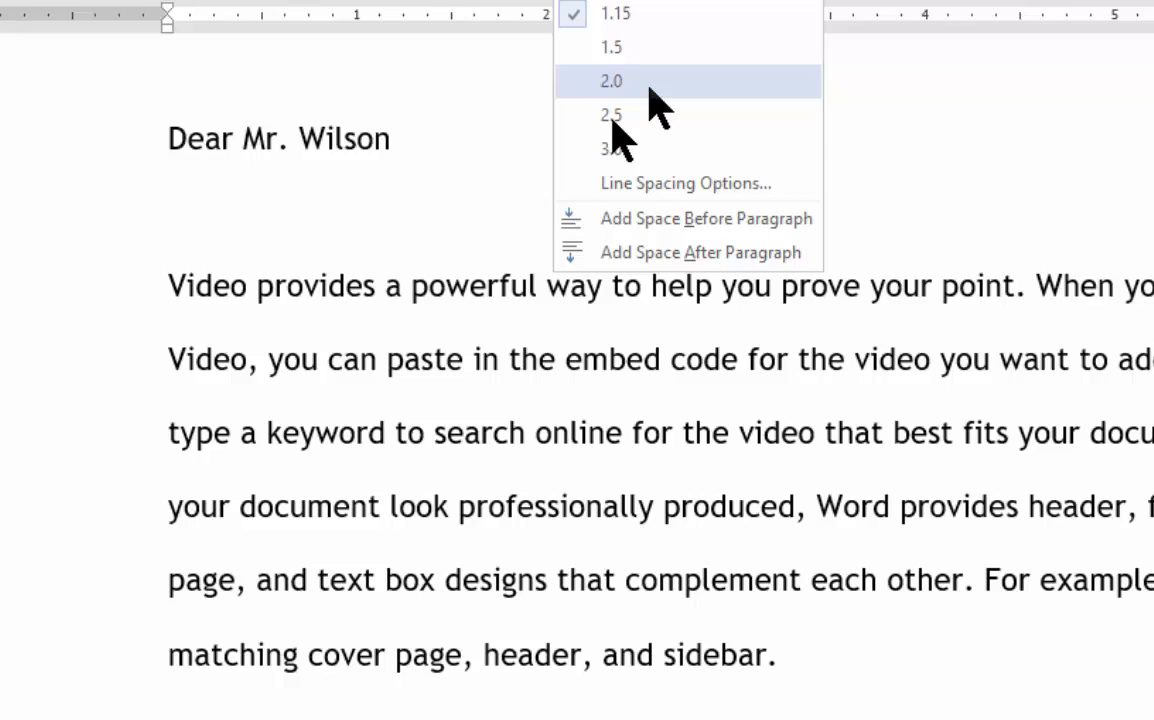
pyautogui.click(655, 105)
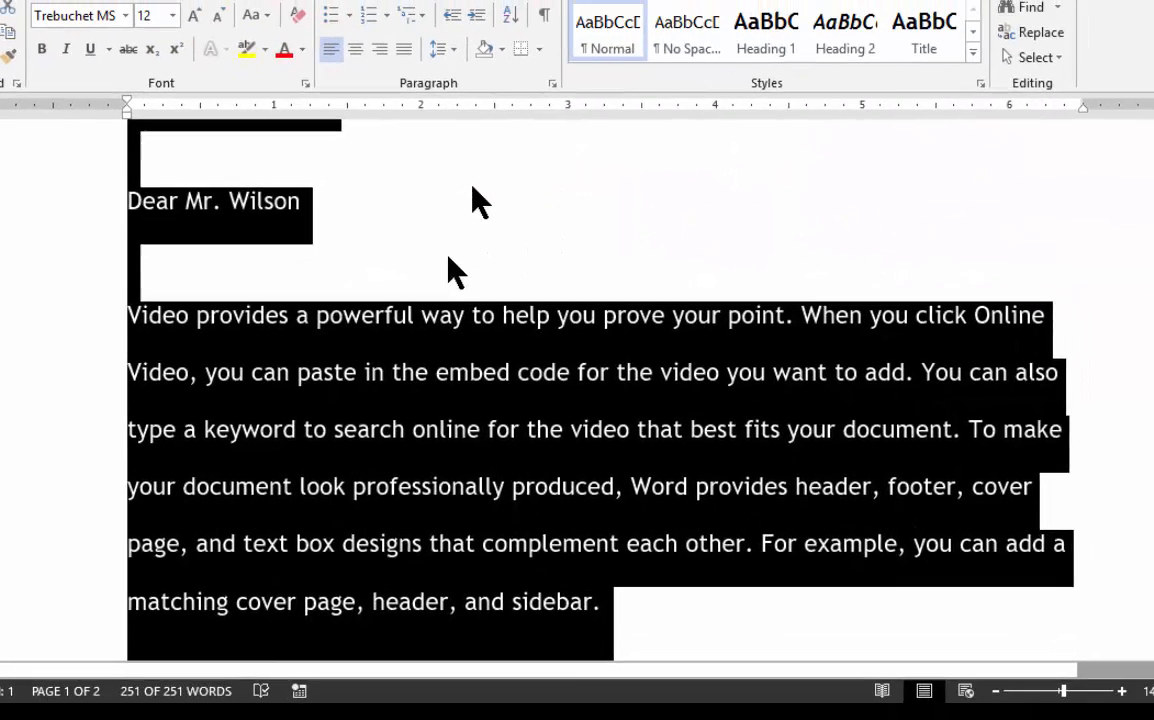
pyautogui.click(580, 212)
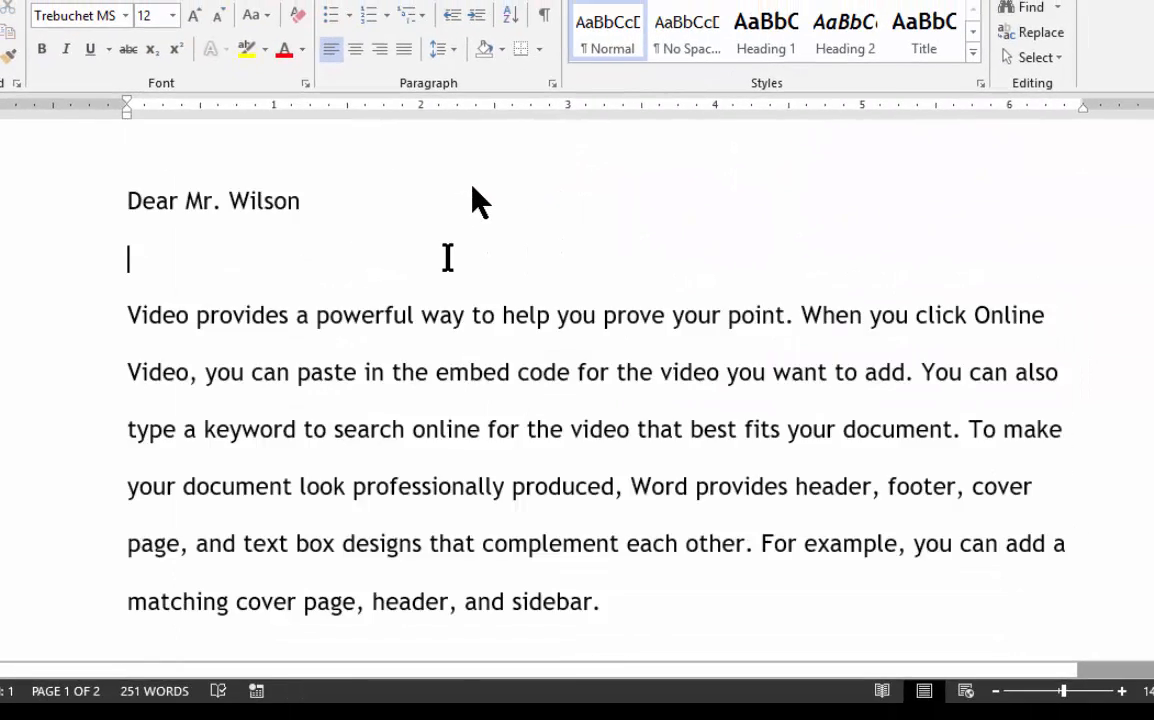
# Step: Examine the line spacing throughout the letter, from the address block to the last body paragraph
pyautogui.scroll(5, 447, 257)
pyautogui.scroll(-4, 447, 257)
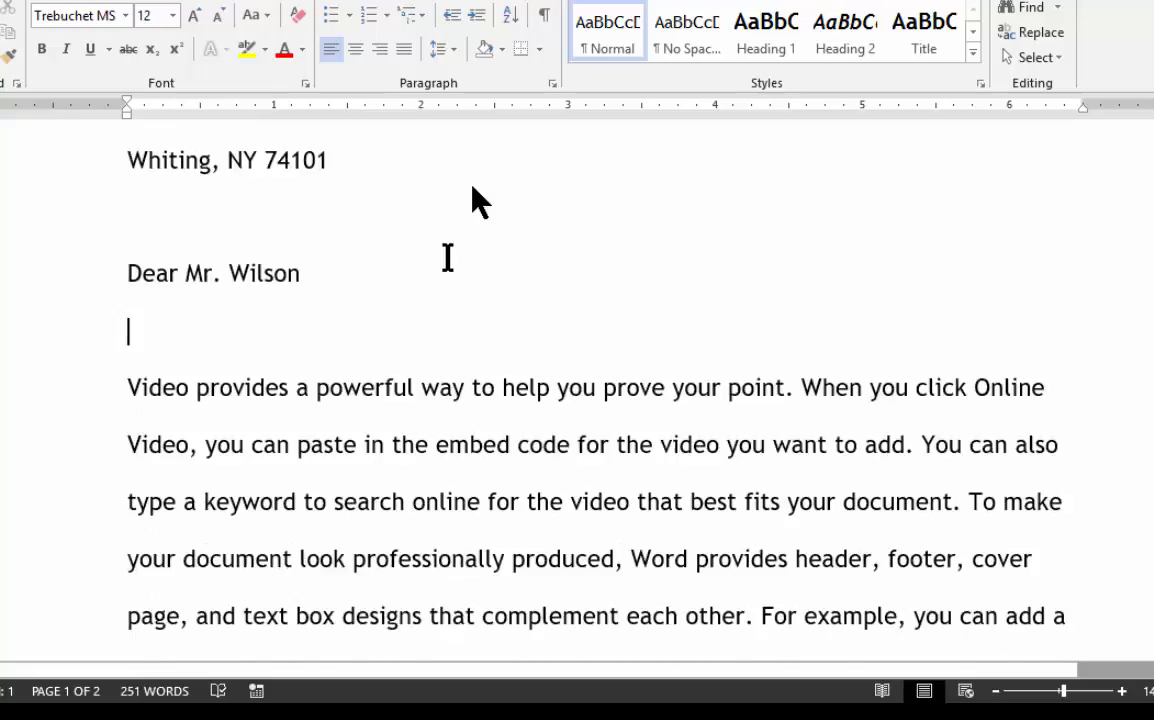
pyautogui.scroll(-8, 447, 257)
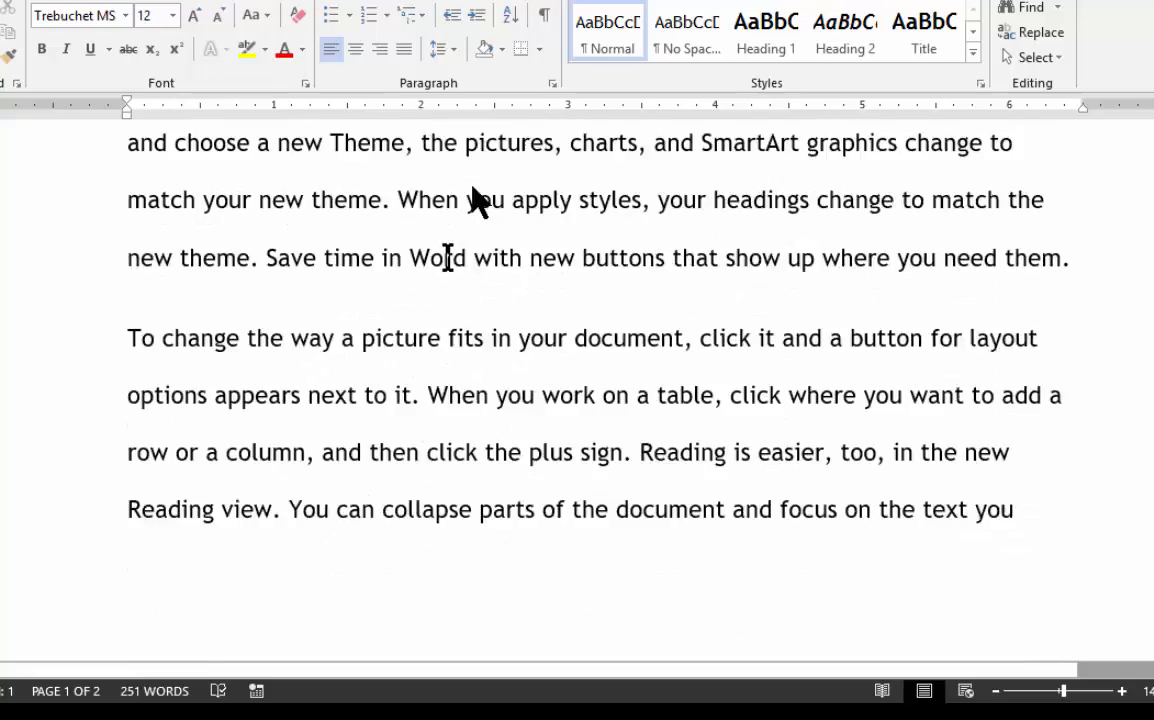
pyautogui.scroll(-1, 447, 257)
pyautogui.scroll(4, 447, 257)
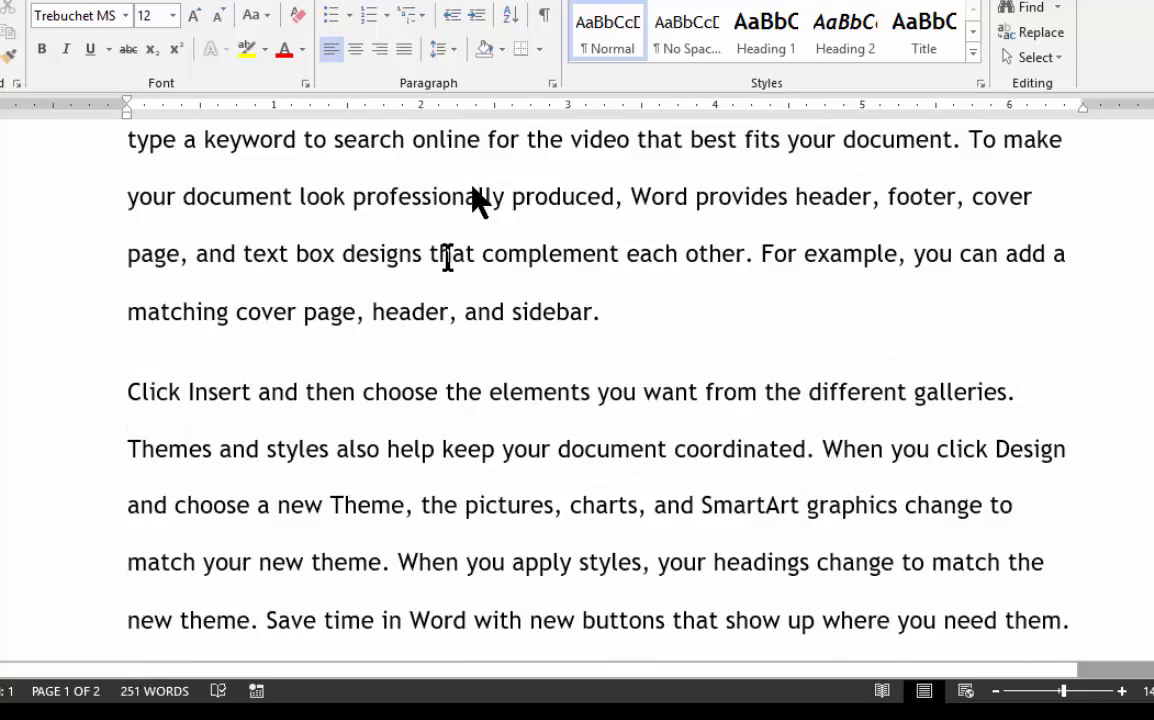
pyautogui.scroll(1, 447, 257)
pyautogui.scroll(-1, 447, 257)
pyautogui.scroll(-1, 441, 370)
pyautogui.scroll(-2, 441, 370)
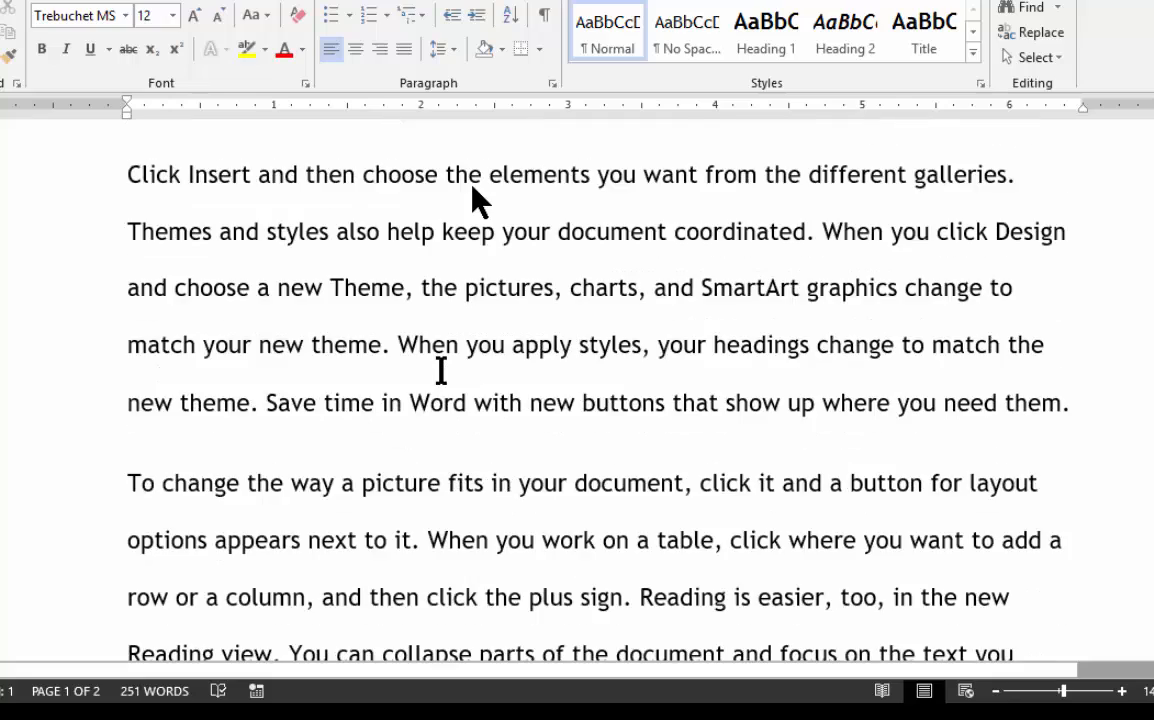
pyautogui.scroll(1, 441, 368)
pyautogui.scroll(6, 441, 370)
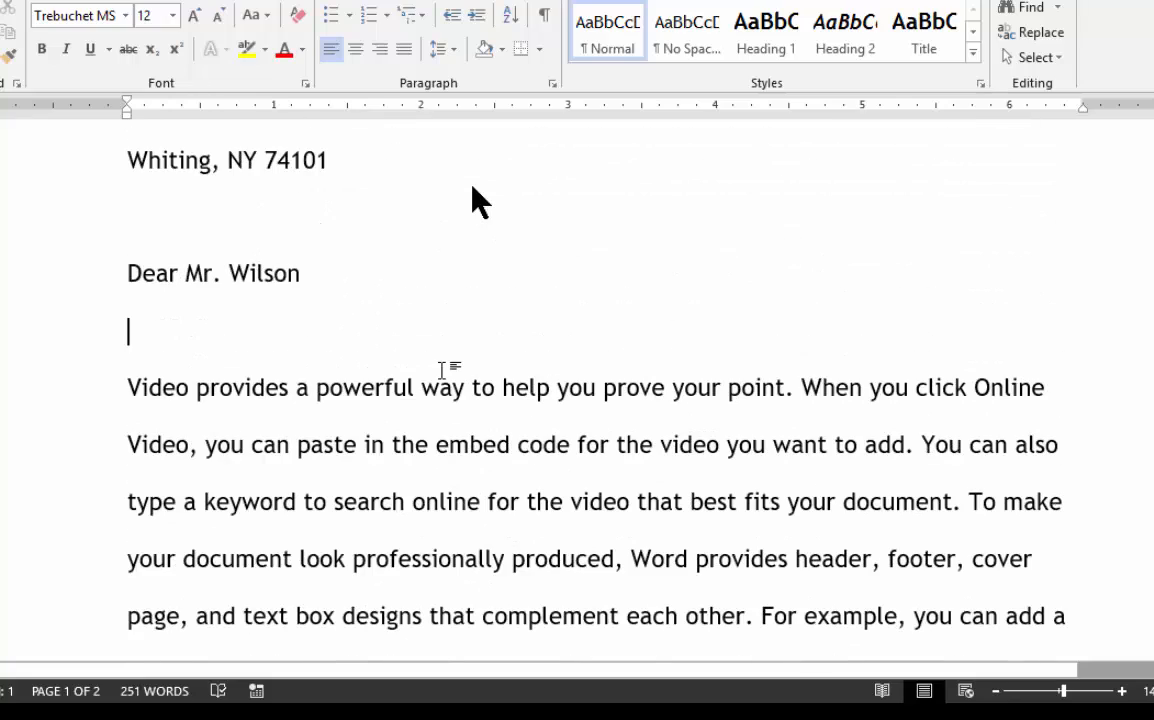
pyautogui.scroll(3, 441, 370)
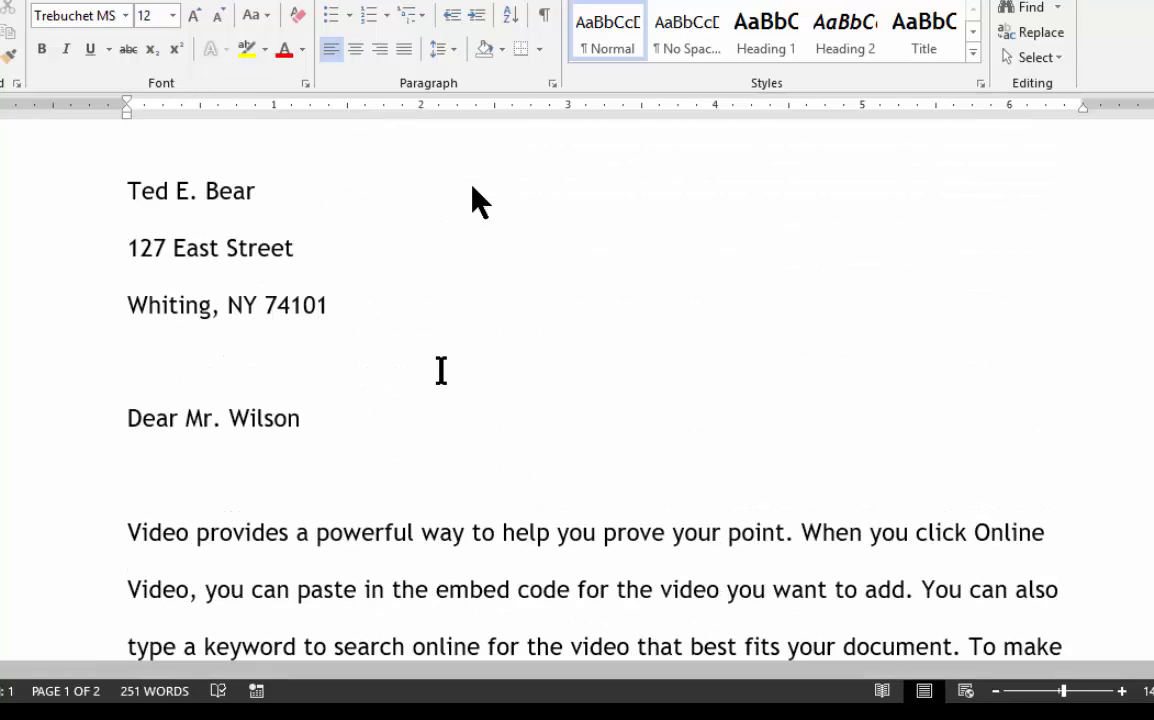